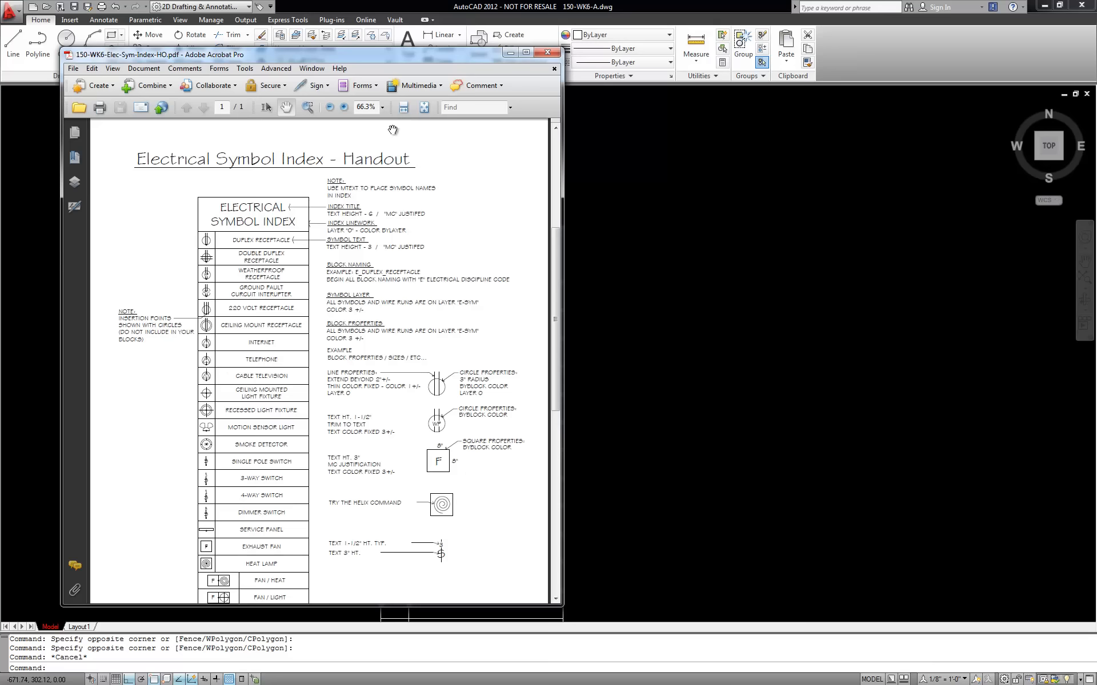
Step: Arrange the drawing window beside the Electrical Symbol Index PDF handout and dock the command line above the ribbon
{"action": "left_click", "coordinate": [666, 7]}
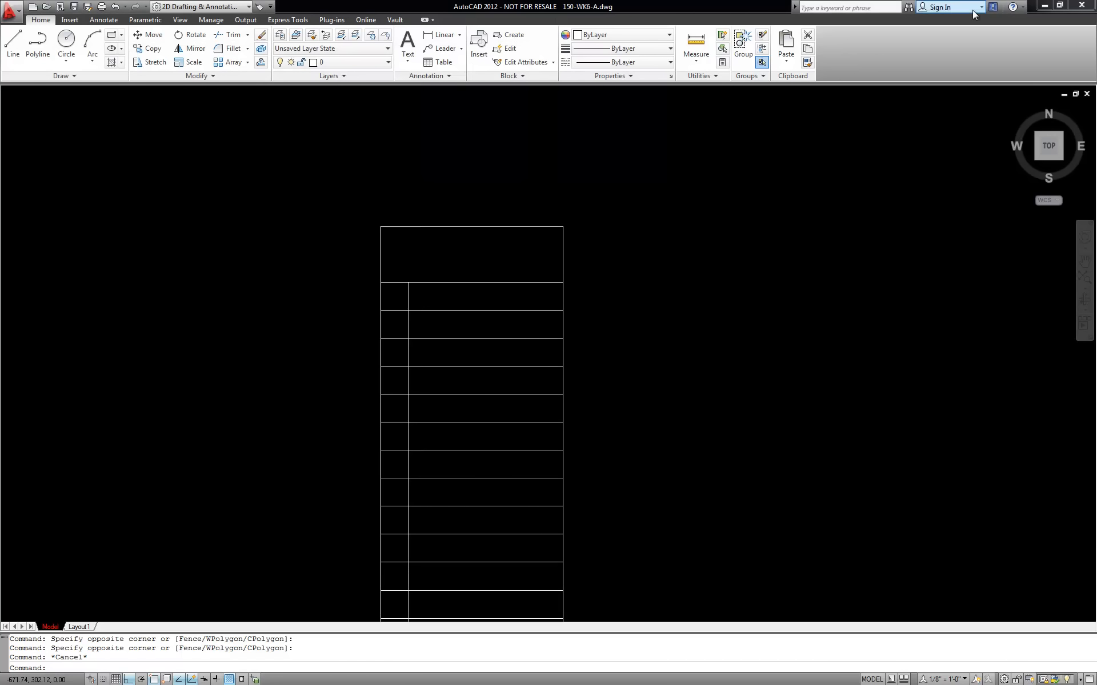
{"action": "left_click", "coordinate": [1058, 5]}
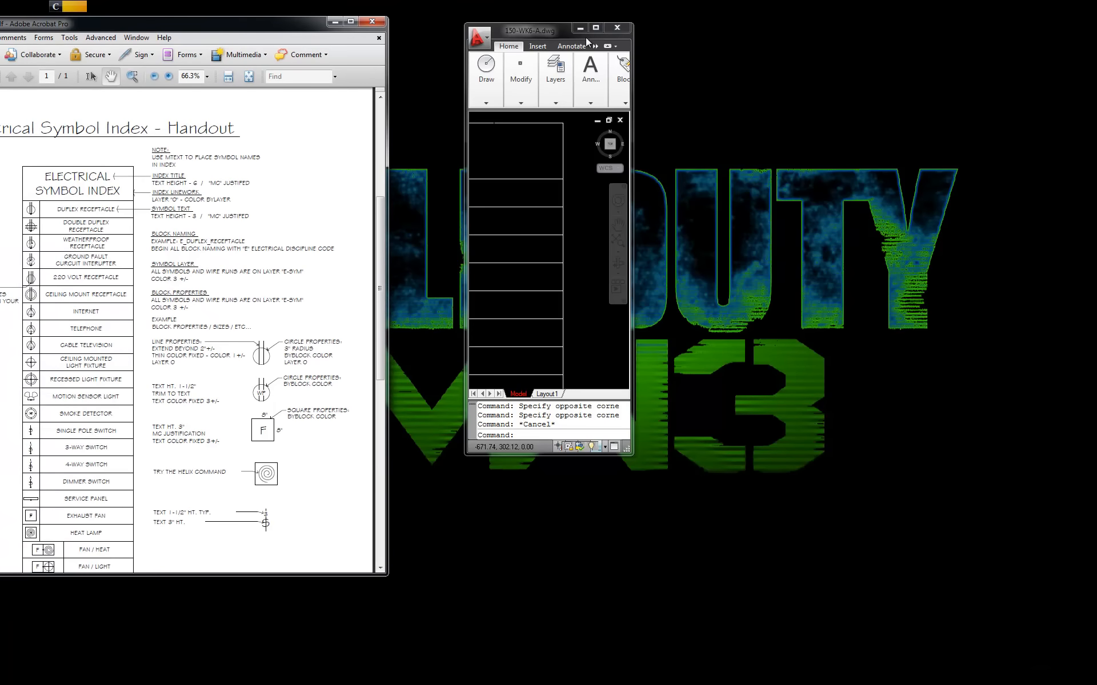
{"action": "left_click_drag", "start_coordinate": [388, 100], "coordinate": [261, 105]}
{"action": "left_click_drag", "start_coordinate": [157, 28], "coordinate": [194, 24]}
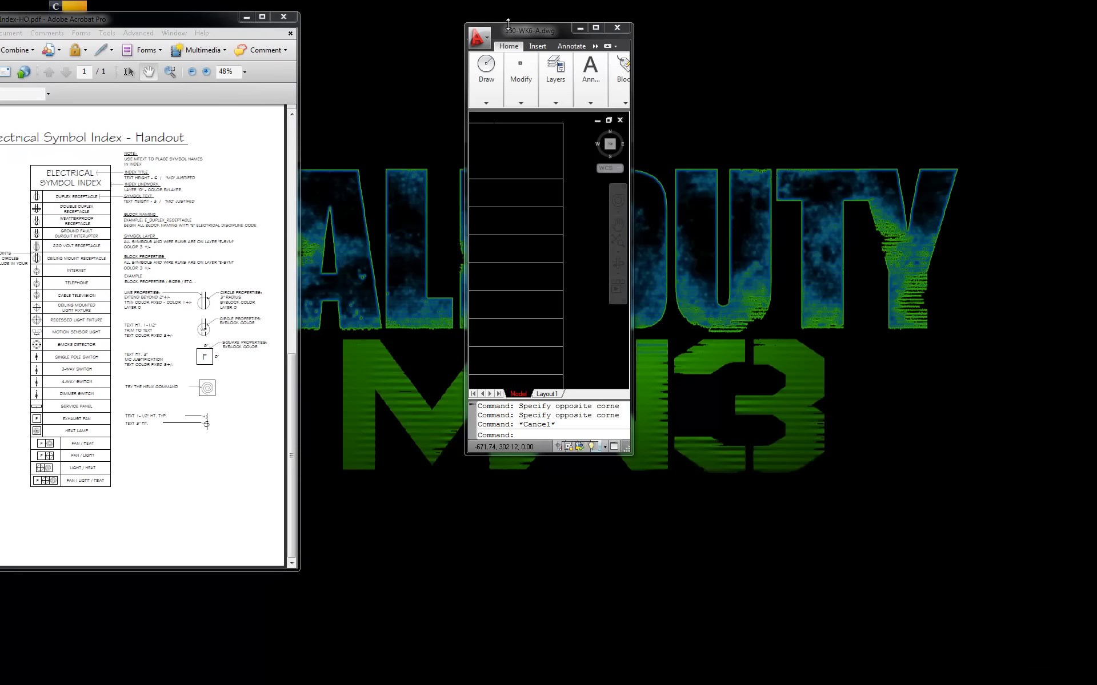
{"action": "left_click_drag", "start_coordinate": [513, 32], "coordinate": [350, 20]}
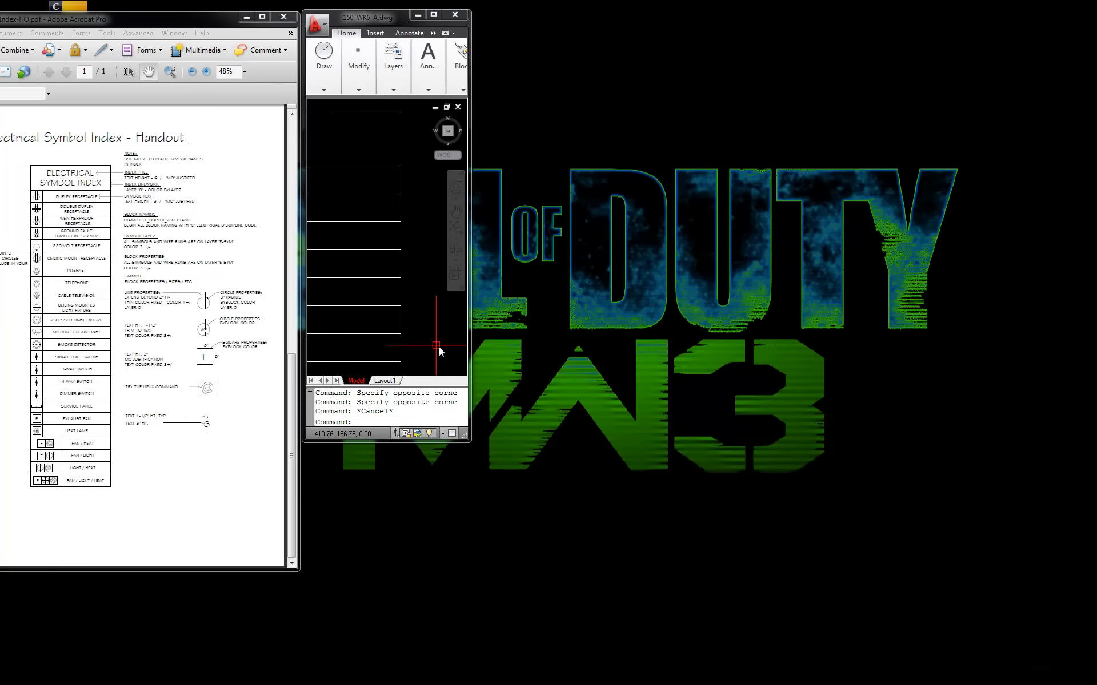
{"action": "mouse_move", "coordinate": [463, 430]}
{"action": "left_mouse_down"}
{"action": "mouse_move", "coordinate": [847, 594]}
{"action": "mouse_move", "coordinate": [1078, 658]}
{"action": "mouse_move", "coordinate": [1084, 675]}
{"action": "left_mouse_up"}
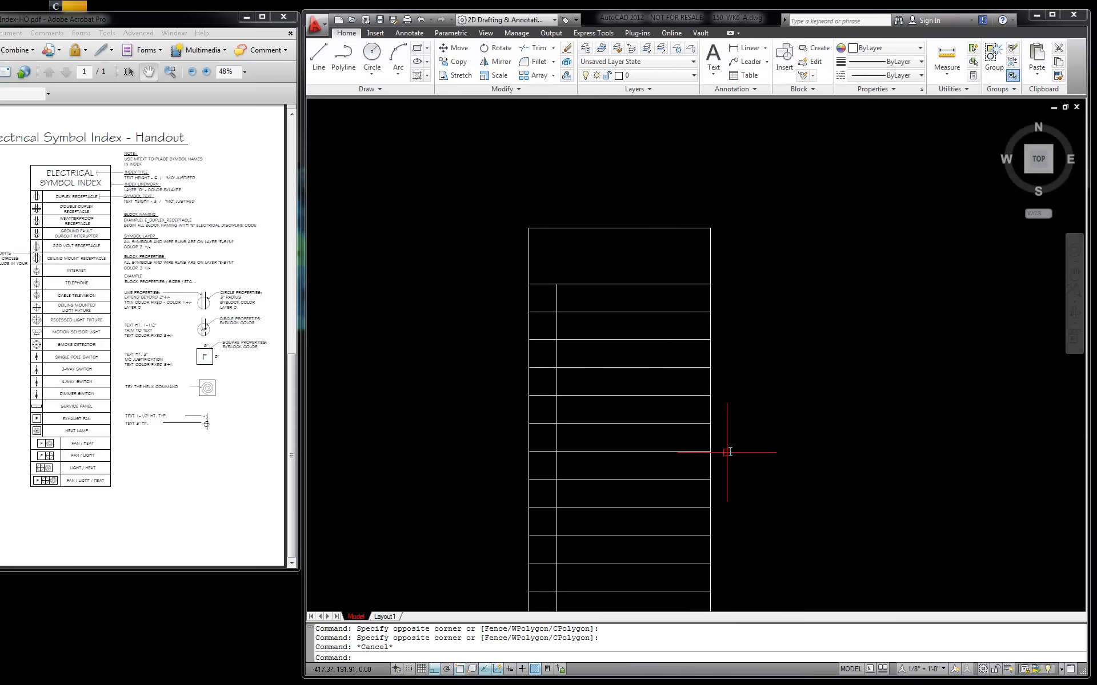
{"action": "mouse_move", "coordinate": [312, 646]}
{"action": "left_mouse_down"}
{"action": "mouse_move", "coordinate": [356, 416]}
{"action": "mouse_move", "coordinate": [330, 93]}
{"action": "mouse_move", "coordinate": [315, 57]}
{"action": "left_mouse_up"}
{"action": "scroll", "coordinate": [509, 207], "scroll_direction": "up", "scroll_amount": 5}
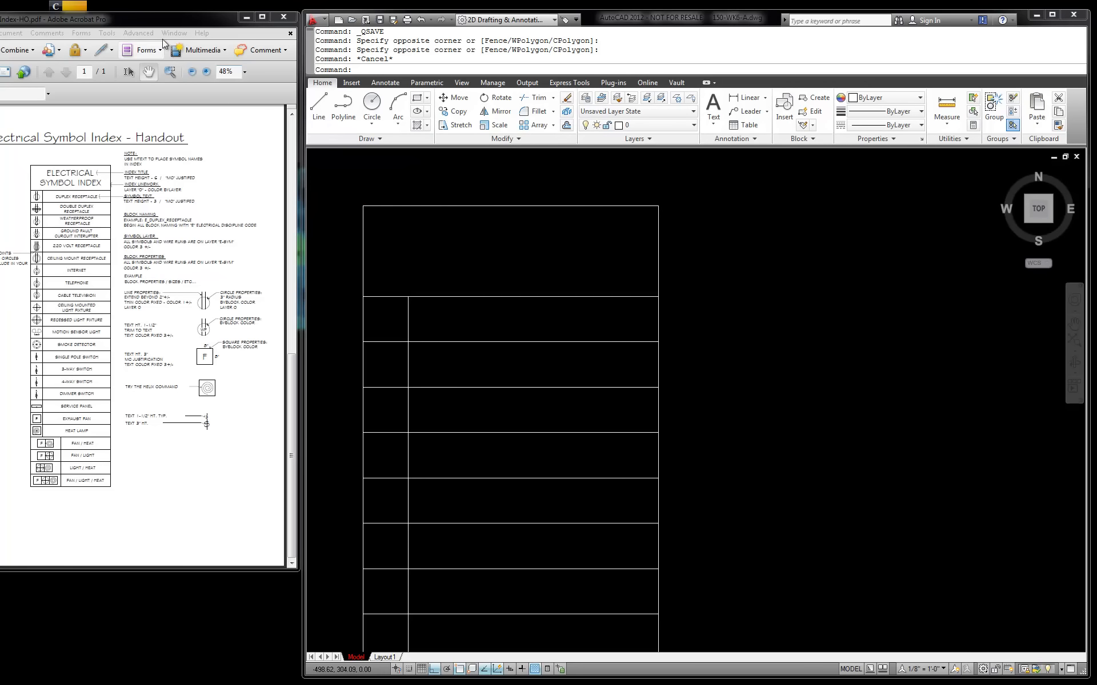
Step: Bring the PDF handout in front of the drawing and enlarge its window and page to 125% for reading
{"action": "mouse_move", "coordinate": [177, 16]}
{"action": "left_mouse_down"}
{"action": "mouse_move", "coordinate": [183, 29]}
{"action": "mouse_move", "coordinate": [173, 29]}
{"action": "left_mouse_up"}
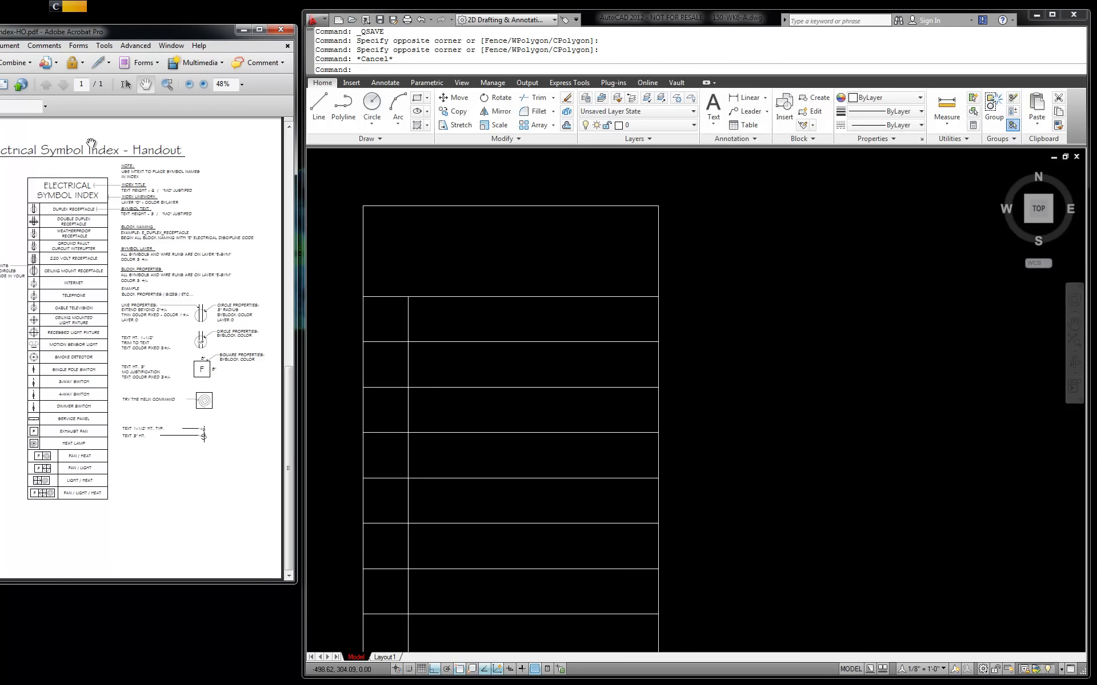
{"action": "left_click_drag", "start_coordinate": [109, 35], "coordinate": [280, 42]}
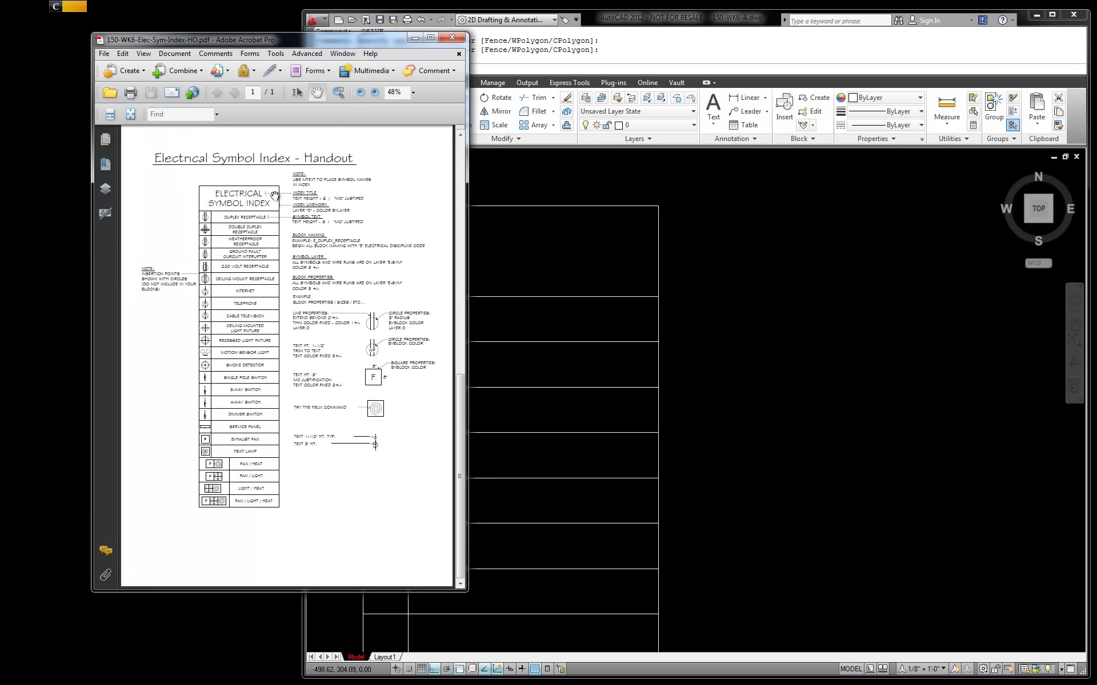
{"action": "left_click", "coordinate": [375, 95]}
{"action": "left_click", "coordinate": [375, 94]}
{"action": "left_click", "coordinate": [374, 95]}
{"action": "left_click", "coordinate": [375, 95]}
{"action": "left_click", "coordinate": [375, 95]}
{"action": "left_click_drag", "start_coordinate": [466, 157], "coordinate": [891, 177]}
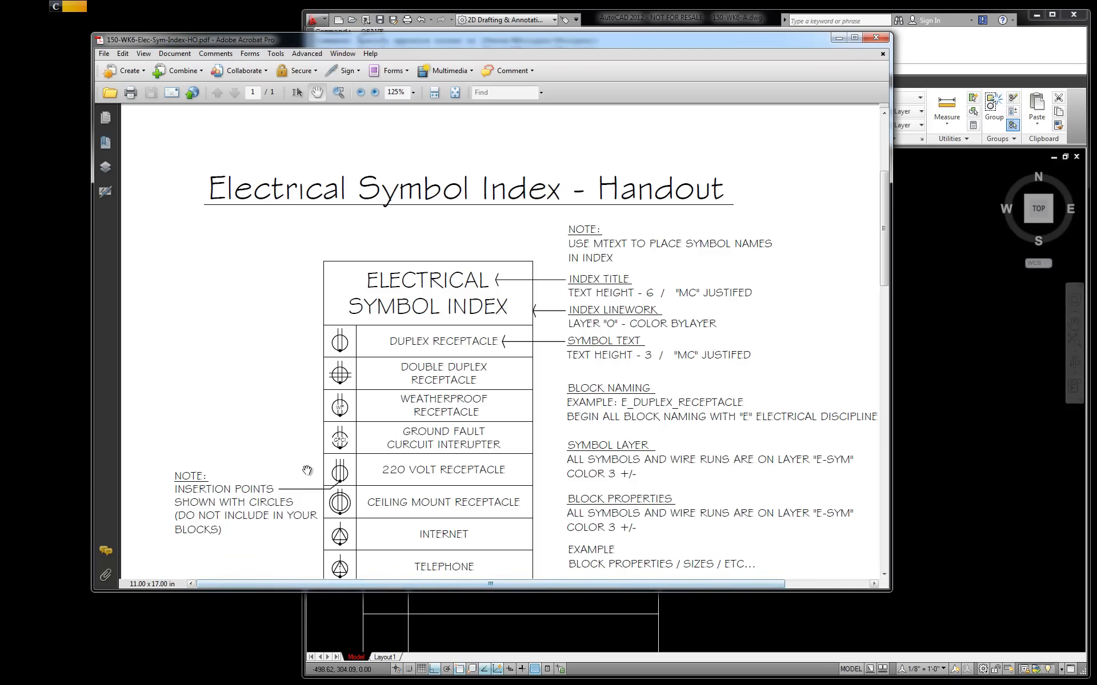
Step: Examine the receptacle symbols and their insertion points in the handout's symbol index up close
{"action": "left_click_drag", "start_coordinate": [184, 592], "coordinate": [183, 667]}
{"action": "left_click", "coordinate": [339, 92]}
{"action": "left_click_drag", "start_coordinate": [308, 279], "coordinate": [386, 444]}
{"action": "scroll", "coordinate": [470, 309], "scroll_direction": "down", "scroll_amount": 3}
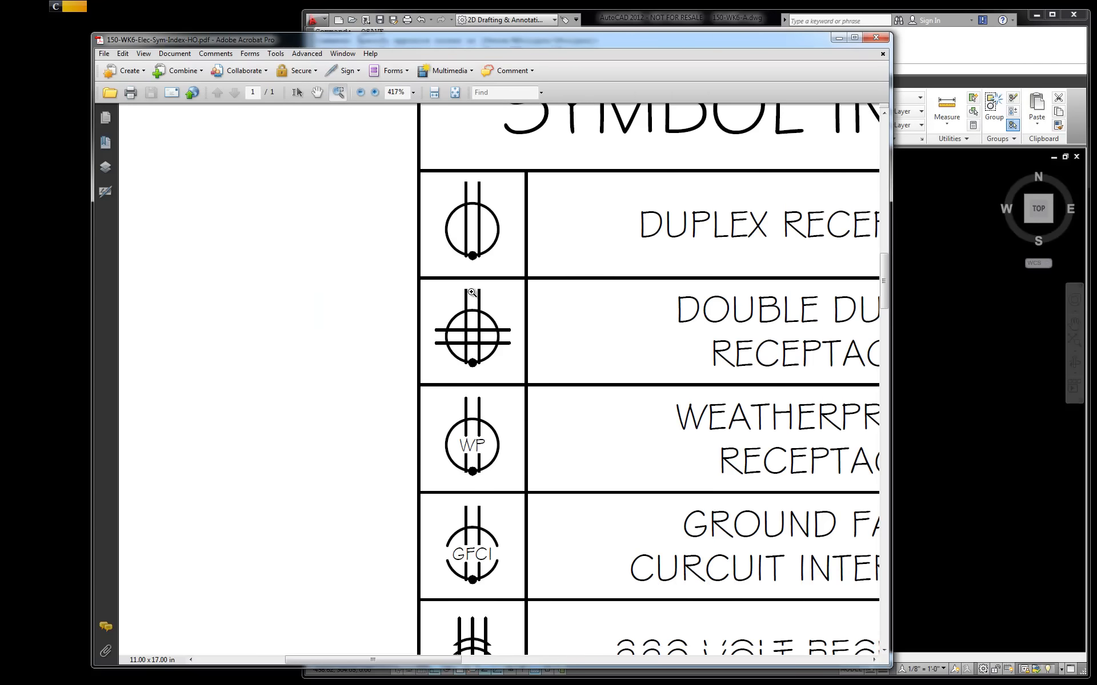
{"action": "scroll", "coordinate": [466, 310], "scroll_direction": "down", "scroll_amount": 2}
{"action": "scroll", "coordinate": [505, 325], "scroll_direction": "up", "scroll_amount": 3}
{"action": "scroll", "coordinate": [505, 324], "scroll_direction": "up", "scroll_amount": 3}
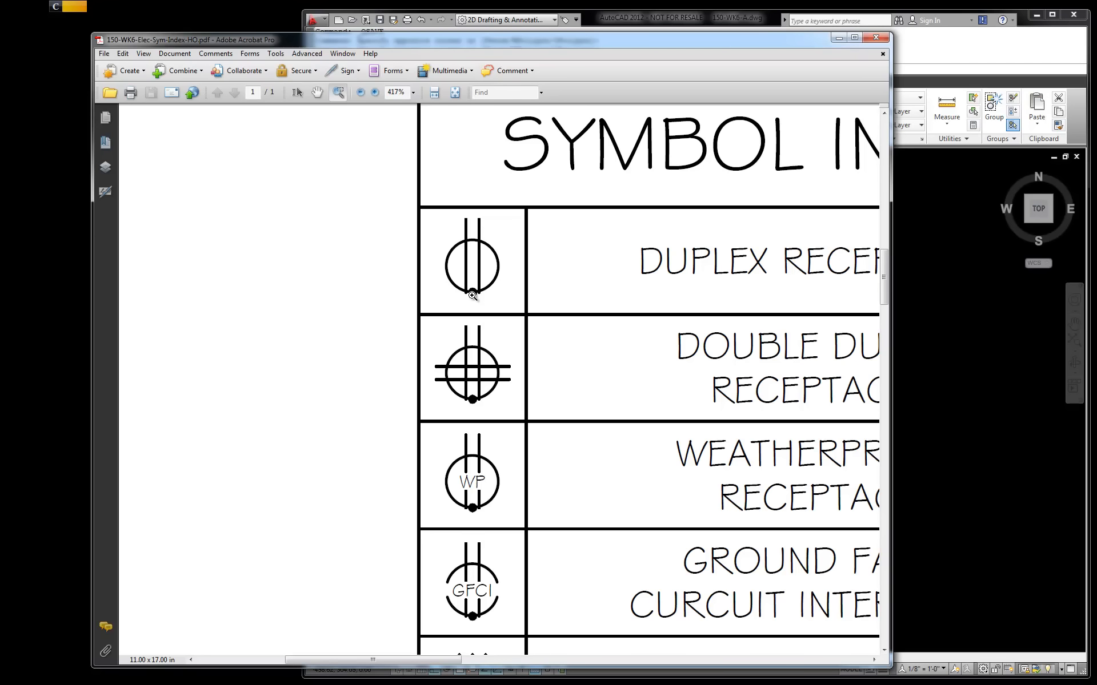
{"action": "scroll", "coordinate": [469, 291], "scroll_direction": "up", "scroll_amount": 2}
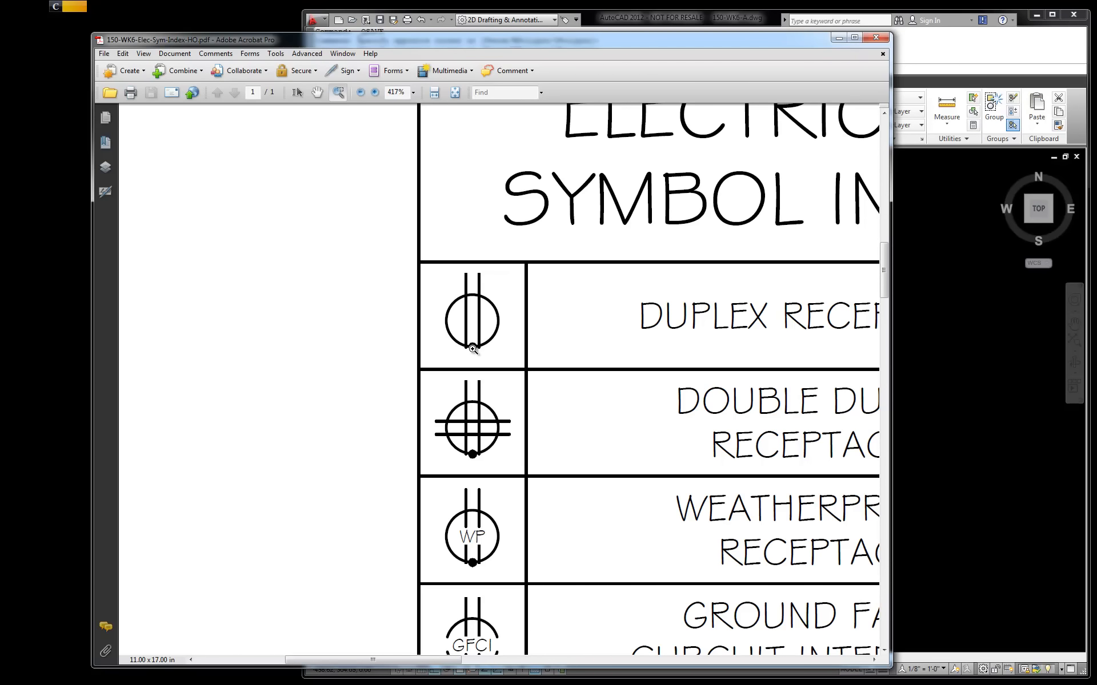
Step: Return the handout to 125% zoom and place its narrowed window beside the drawing
{"action": "left_click_drag", "start_coordinate": [892, 186], "coordinate": [738, 186]}
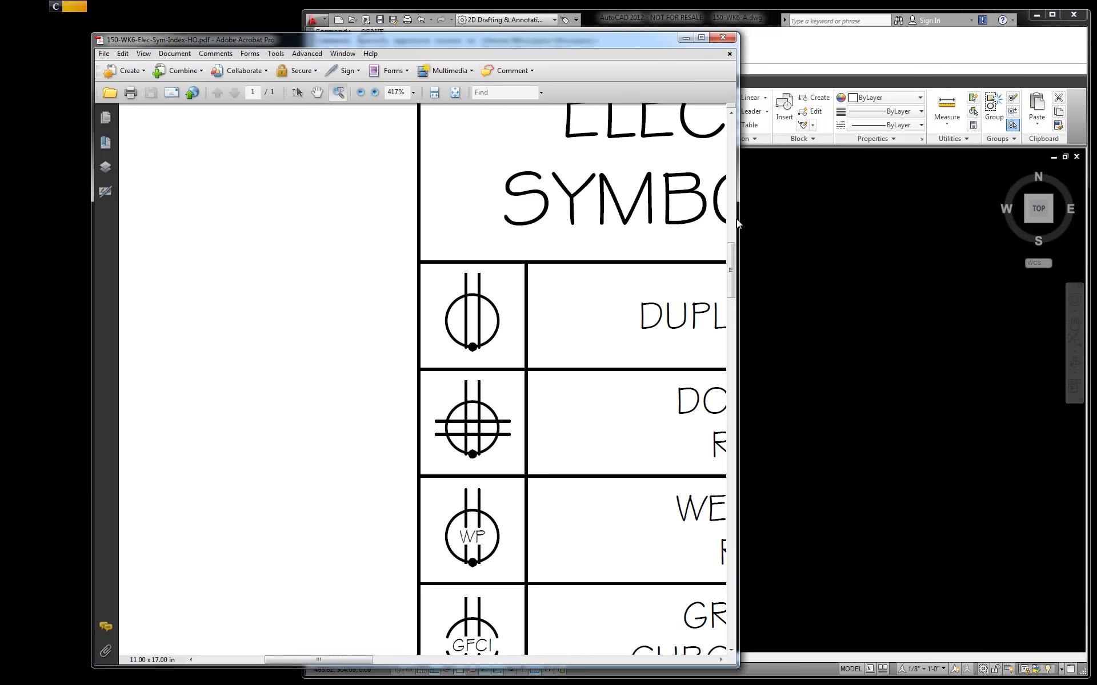
{"action": "left_click", "coordinate": [365, 93]}
{"action": "left_click", "coordinate": [366, 93]}
{"action": "left_click", "coordinate": [365, 93]}
{"action": "left_click", "coordinate": [366, 92]}
{"action": "left_click", "coordinate": [365, 93]}
{"action": "scroll", "coordinate": [522, 176], "scroll_direction": "up", "scroll_amount": 2}
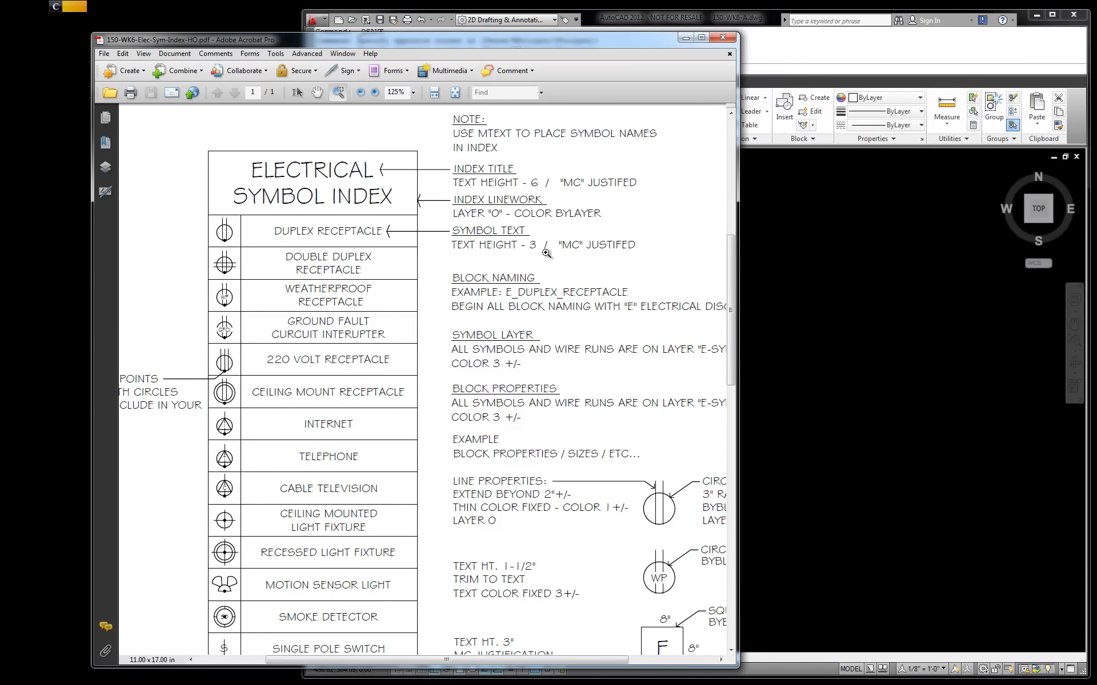
{"action": "scroll", "coordinate": [546, 253], "scroll_direction": "down", "scroll_amount": 4}
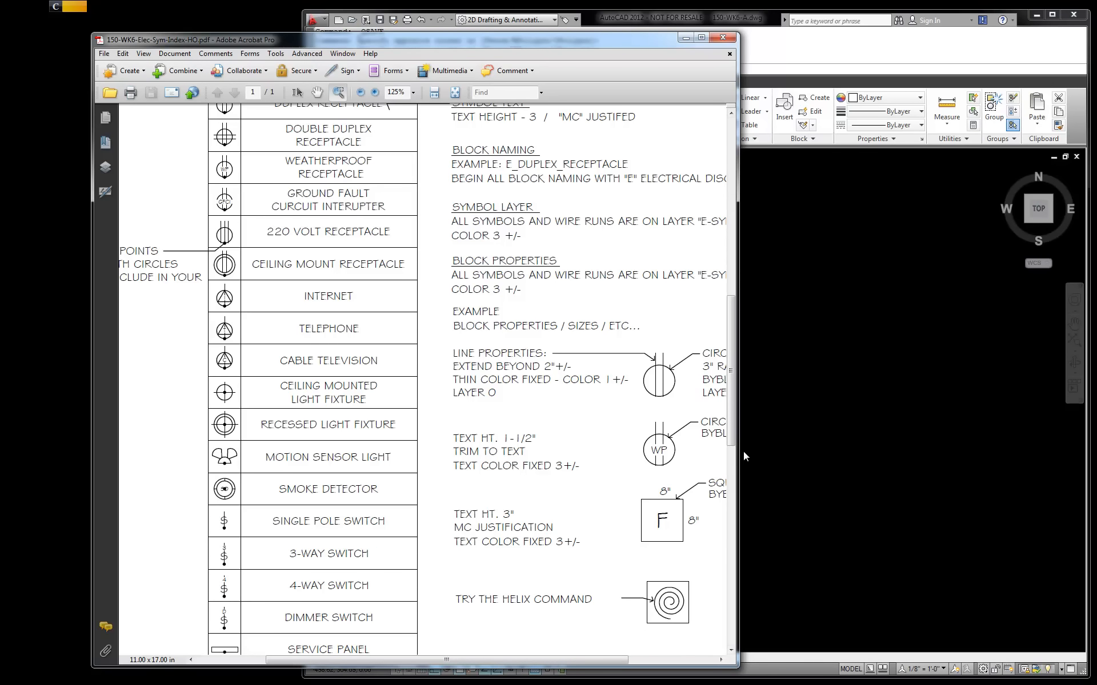
{"action": "left_click_drag", "start_coordinate": [737, 452], "coordinate": [573, 446]}
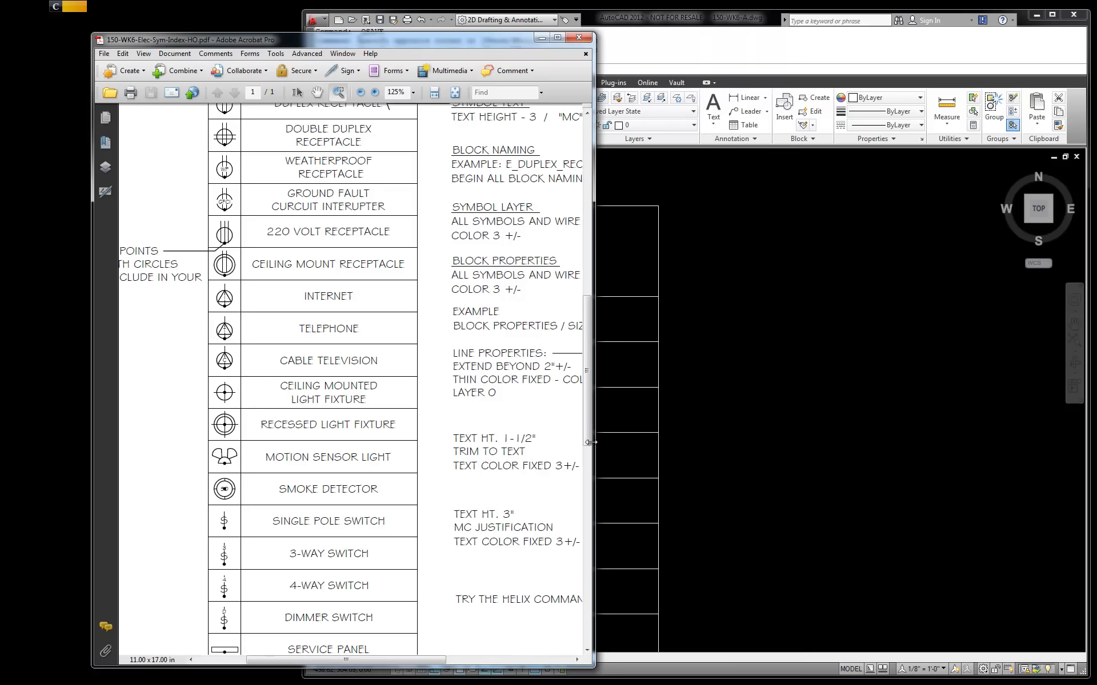
{"action": "left_click_drag", "start_coordinate": [450, 44], "coordinate": [177, 28]}
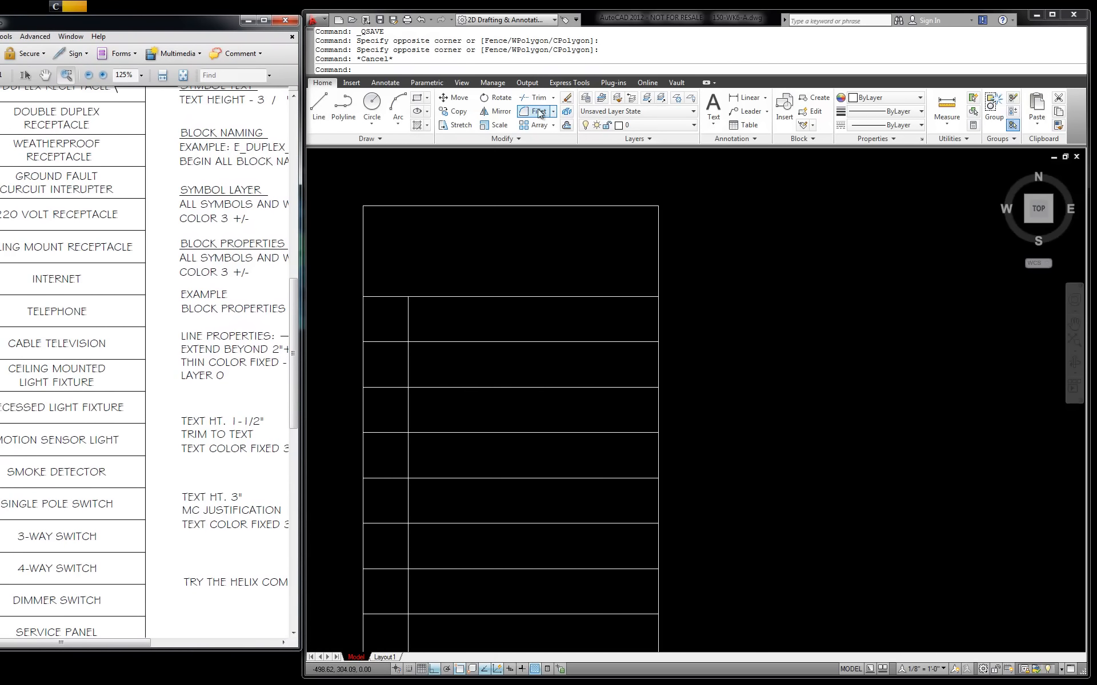
Step: Choose the Stylus-BT text style and open it in the Text Style dialog
{"action": "left_click", "coordinate": [386, 82]}
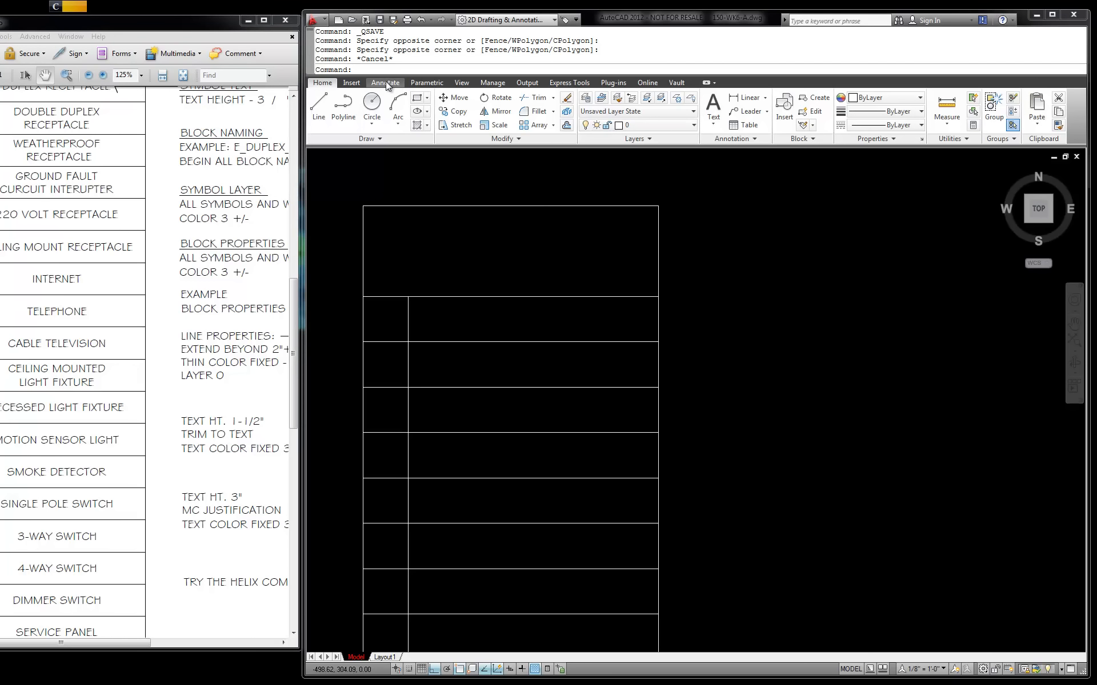
{"action": "left_click", "coordinate": [386, 81]}
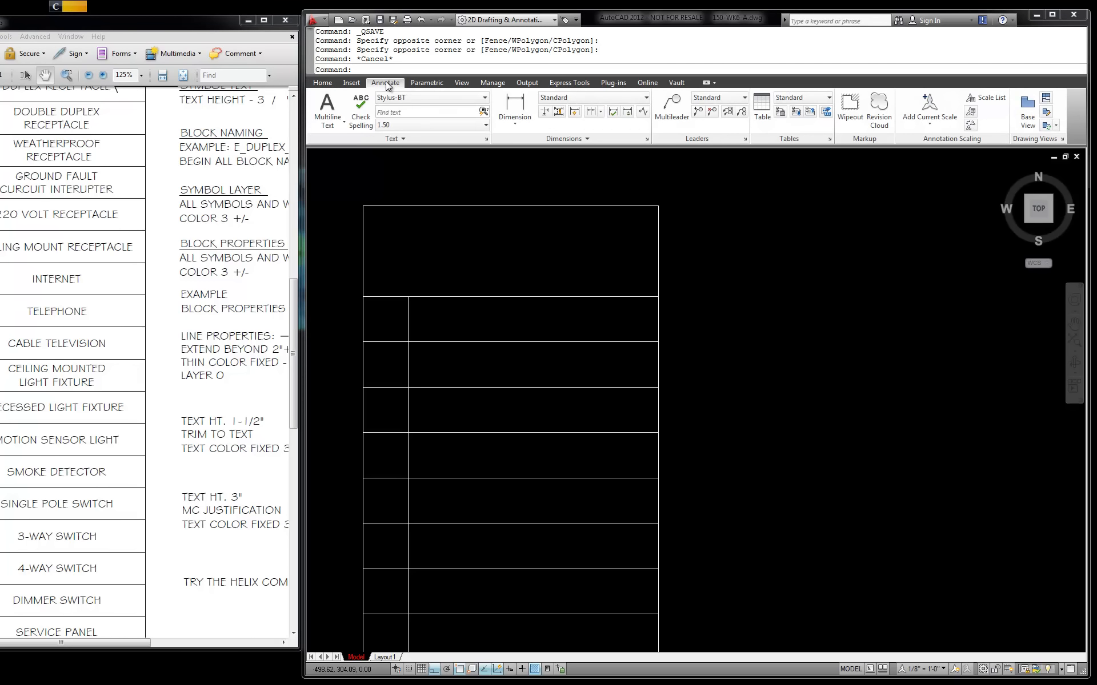
{"action": "left_click", "coordinate": [486, 99]}
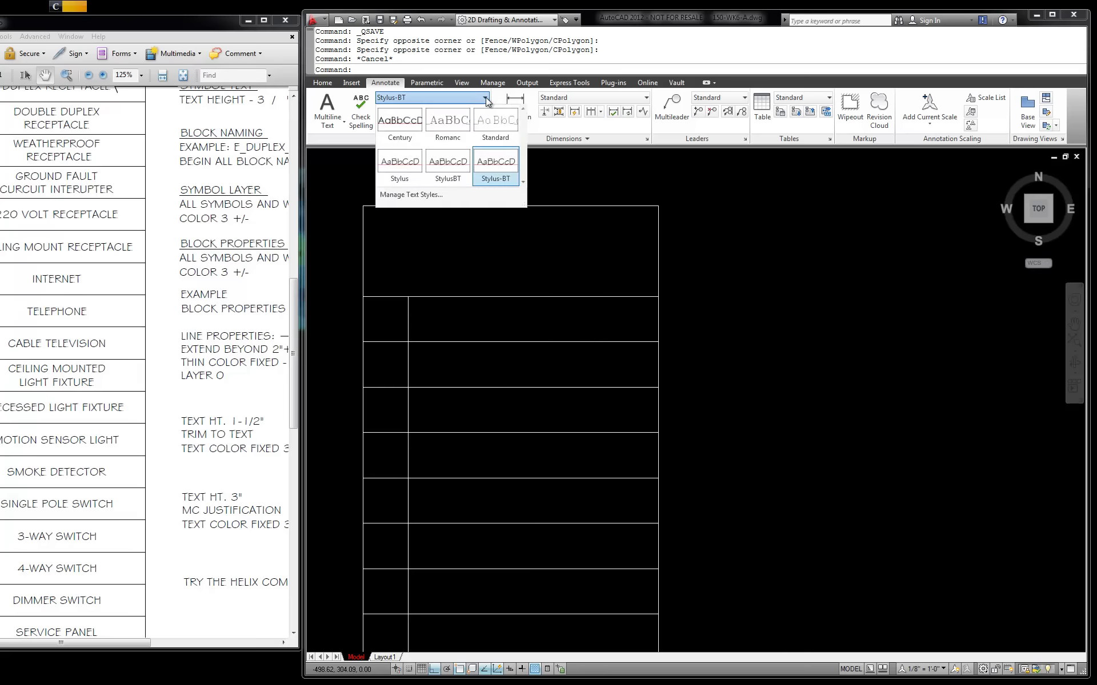
{"action": "left_click", "coordinate": [510, 170]}
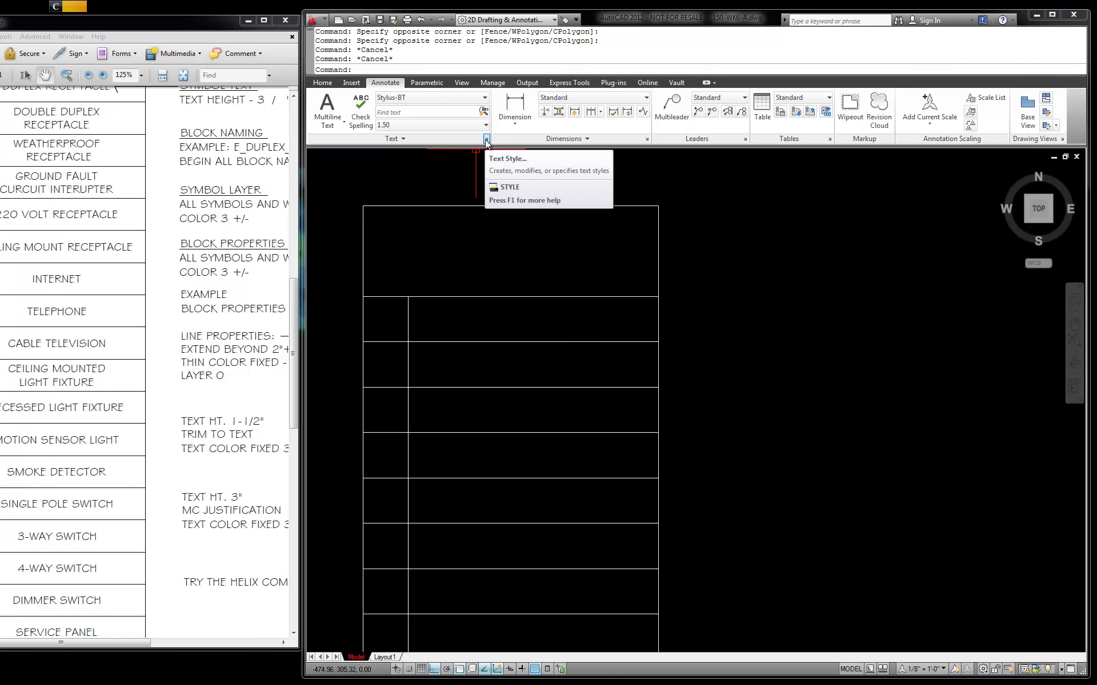
{"action": "left_click", "coordinate": [486, 139]}
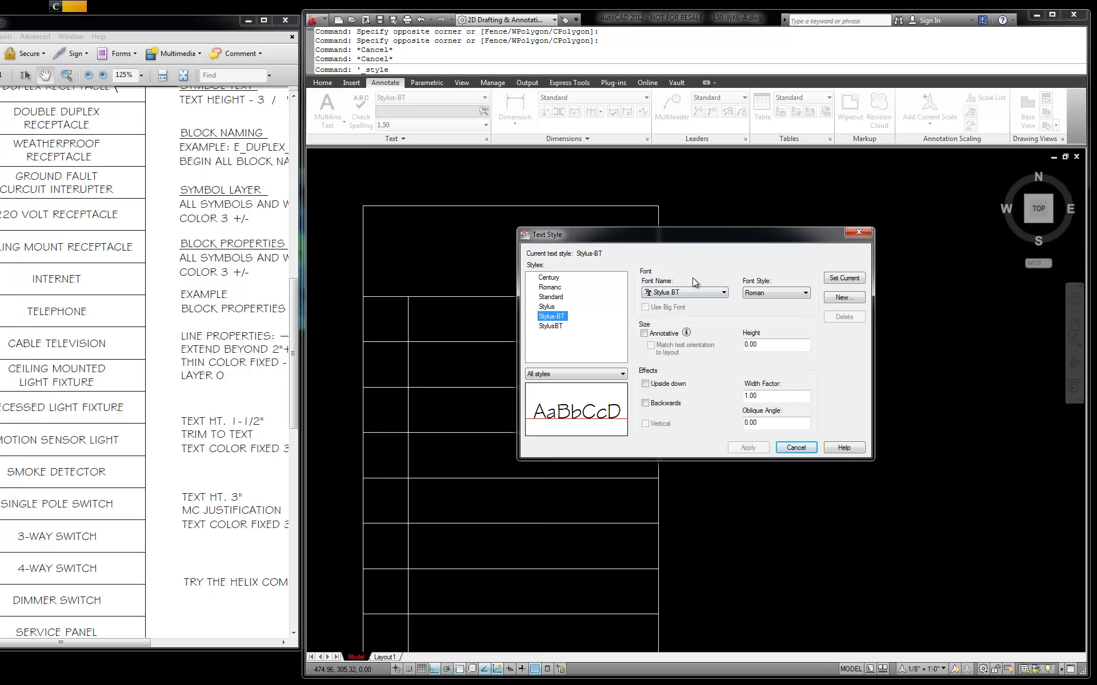
{"action": "left_click_drag", "start_coordinate": [706, 230], "coordinate": [597, 234]}
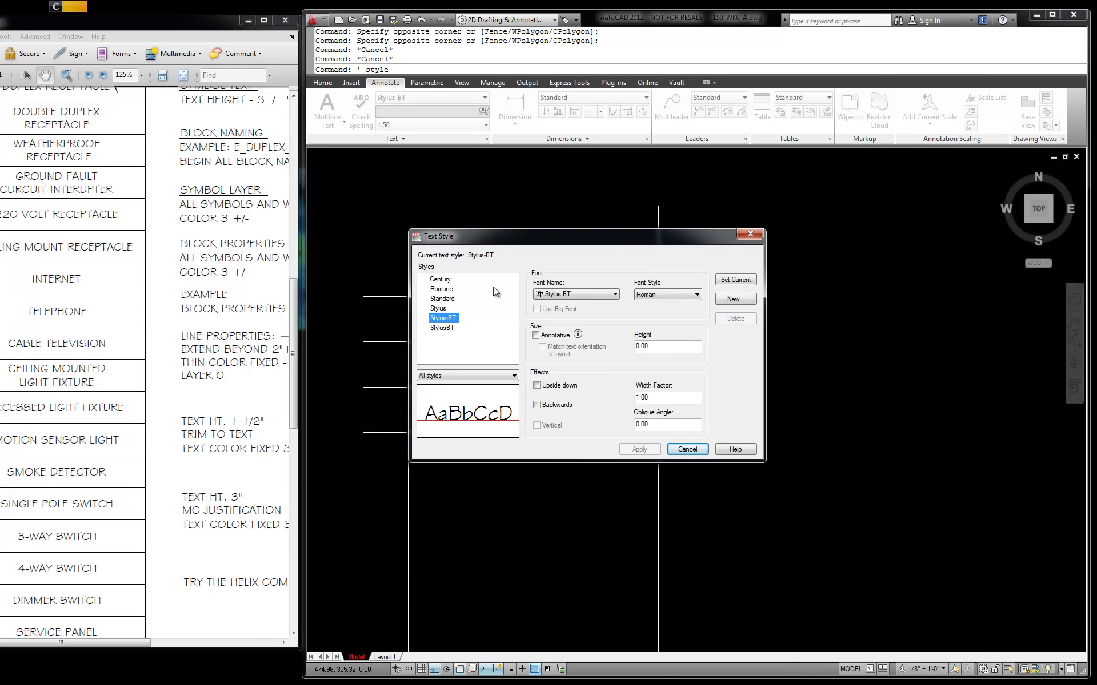
{"action": "left_click", "coordinate": [450, 316]}
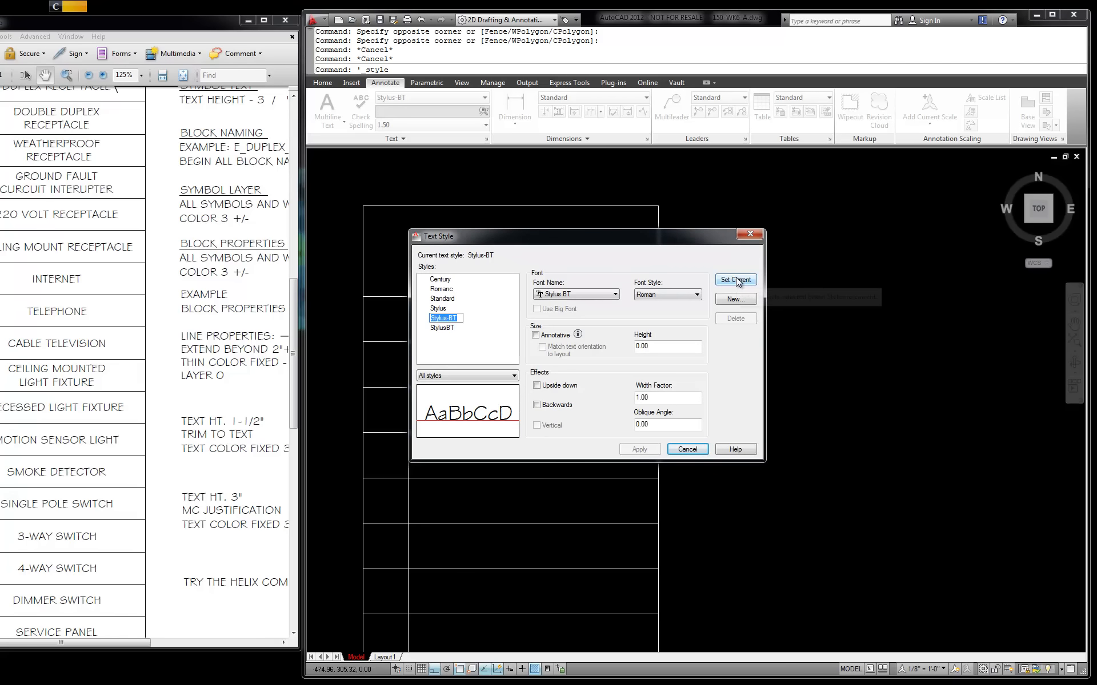
Step: Create a text style named ARCH 6 based on Stylus-BT with a text height of 6
{"action": "left_click", "coordinate": [733, 299]}
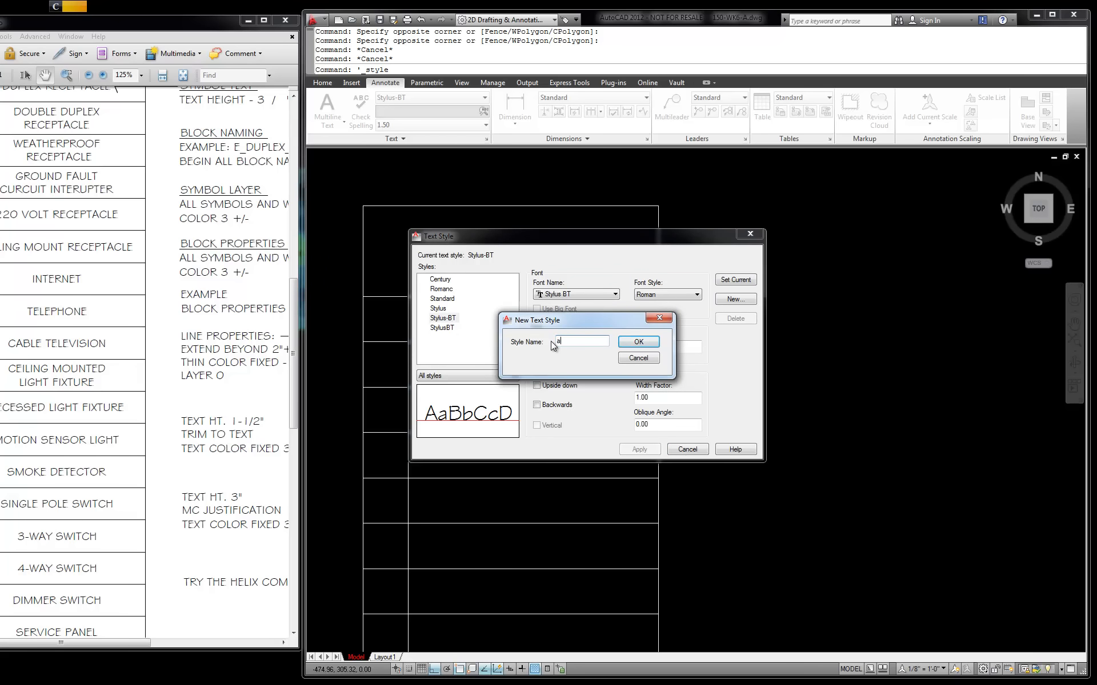
{"action": "type", "text": "ARCH 6"}
{"action": "left_click", "coordinate": [638, 341]}
{"action": "left_click", "coordinate": [441, 279]}
{"action": "left_click", "coordinate": [637, 347]}
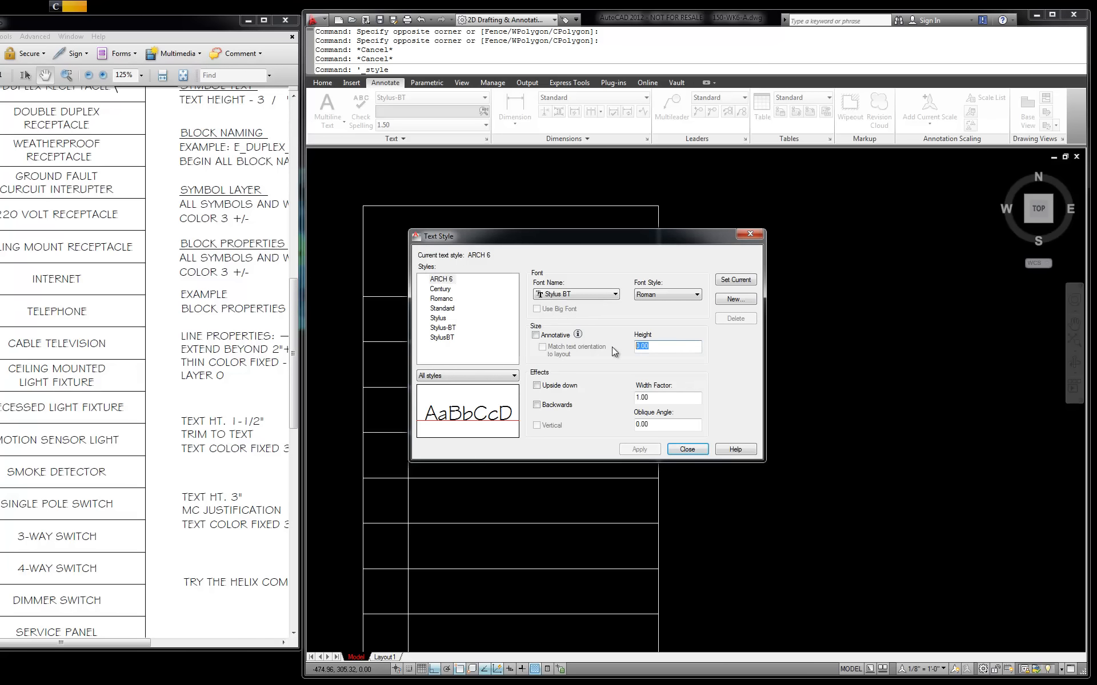
{"action": "type", "text": "6"}
{"action": "left_click", "coordinate": [637, 444]}
Step: Create a second text style named ARCH 3 with a text height of 3
{"action": "left_click", "coordinate": [743, 299]}
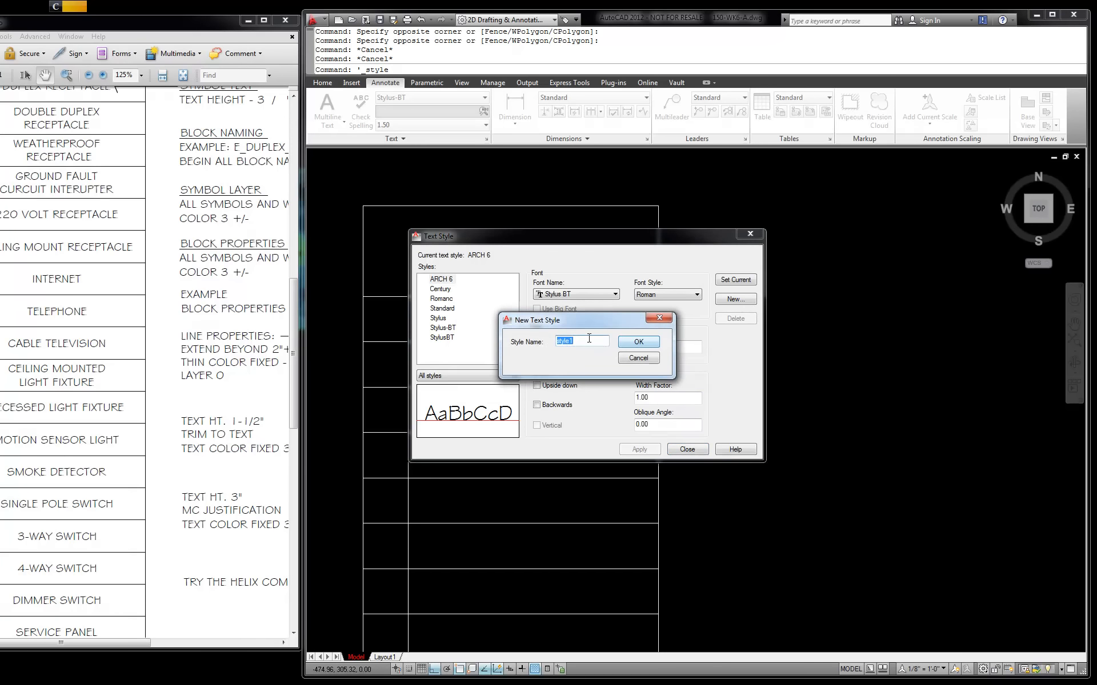
{"action": "type", "text": "H 3"}
{"action": "left_click", "coordinate": [628, 343]}
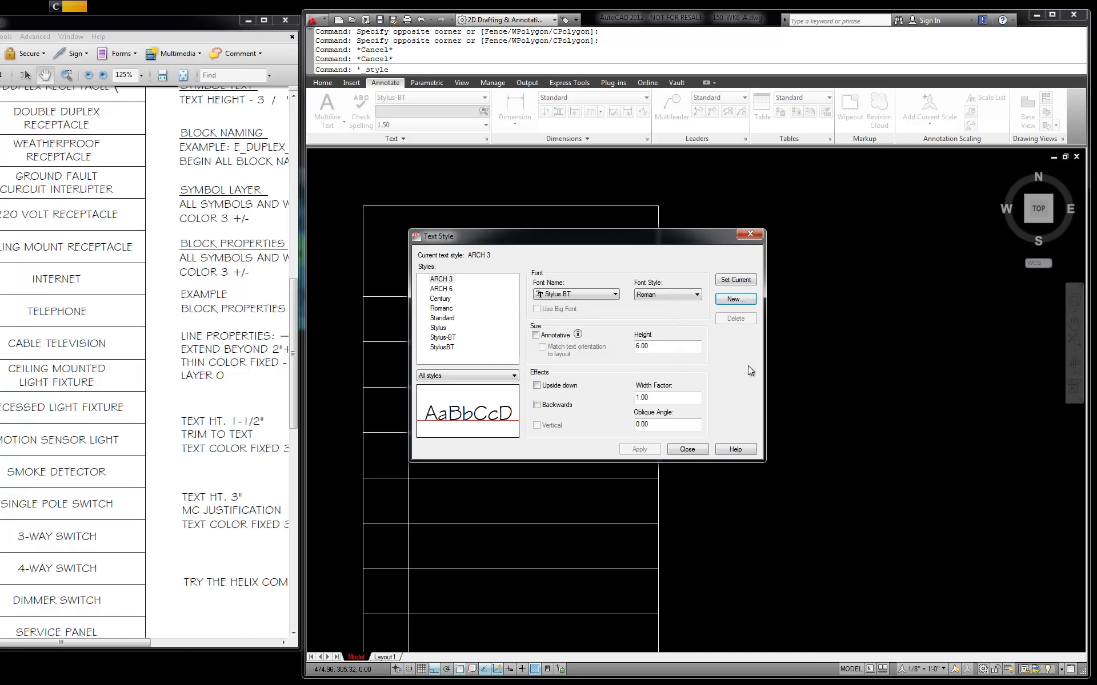
{"action": "left_click", "coordinate": [444, 280]}
{"action": "left_click", "coordinate": [662, 345]}
{"action": "type", "text": "3.00"}
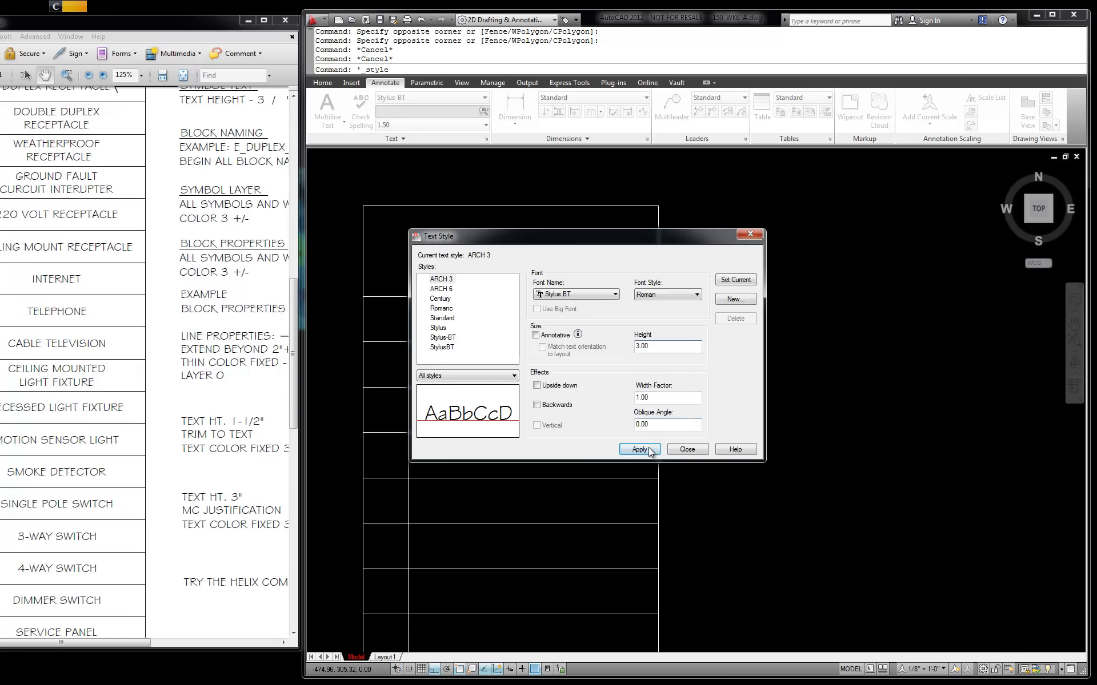
{"action": "left_click", "coordinate": [639, 450]}
Step: Make ARCH 6 the current text style and close the Text Style dialog
{"action": "left_click", "coordinate": [441, 289]}
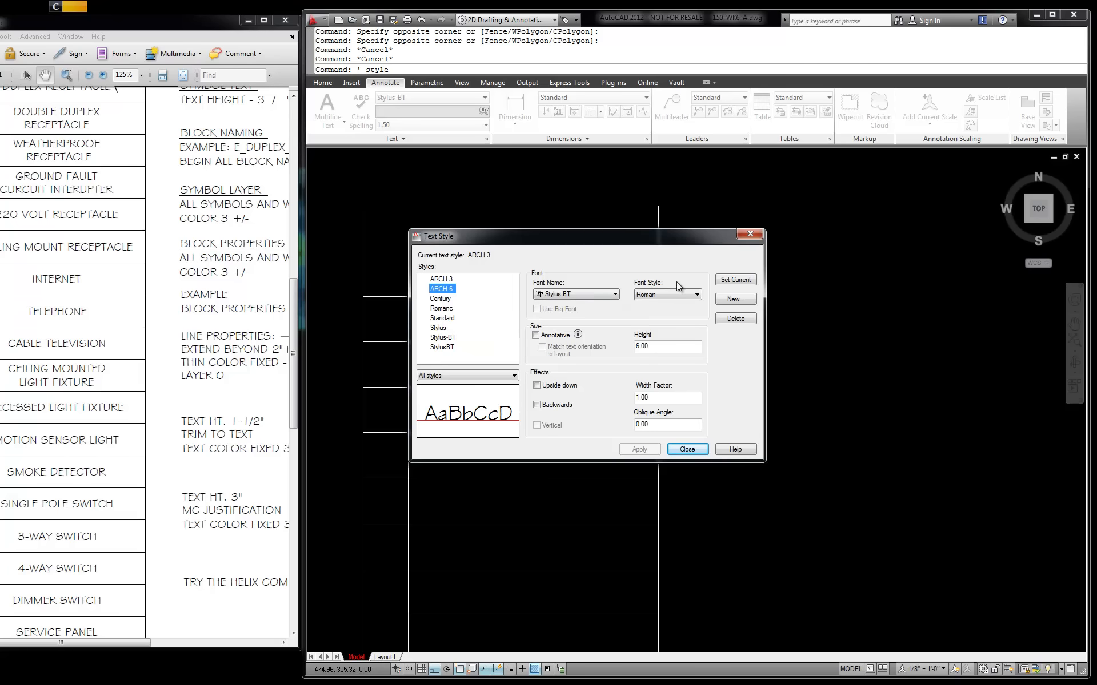
{"action": "left_click", "coordinate": [740, 279]}
{"action": "left_click", "coordinate": [752, 234]}
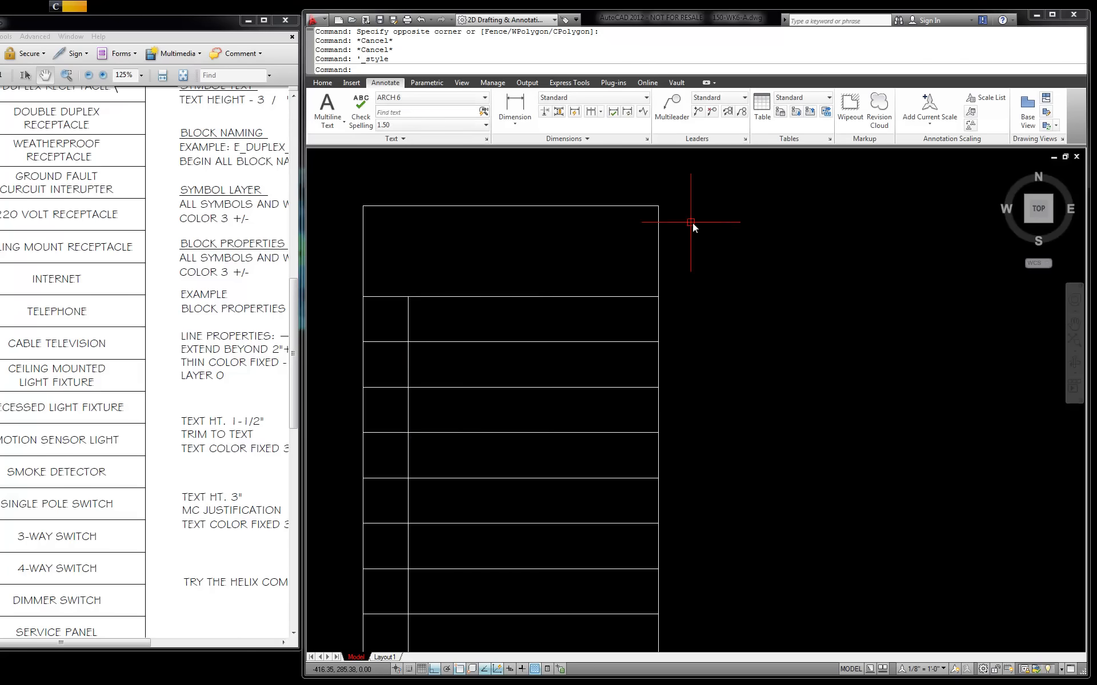
{"action": "left_click", "coordinate": [485, 124]}
{"action": "left_click", "coordinate": [485, 125]}
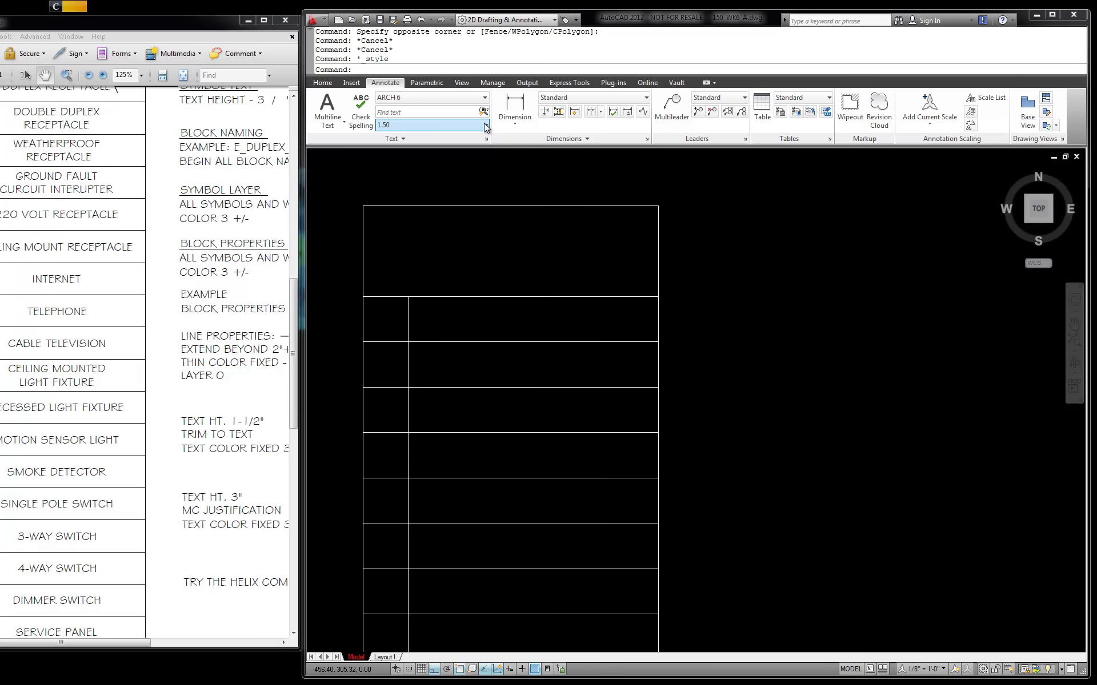
{"action": "left_click", "coordinate": [449, 99]}
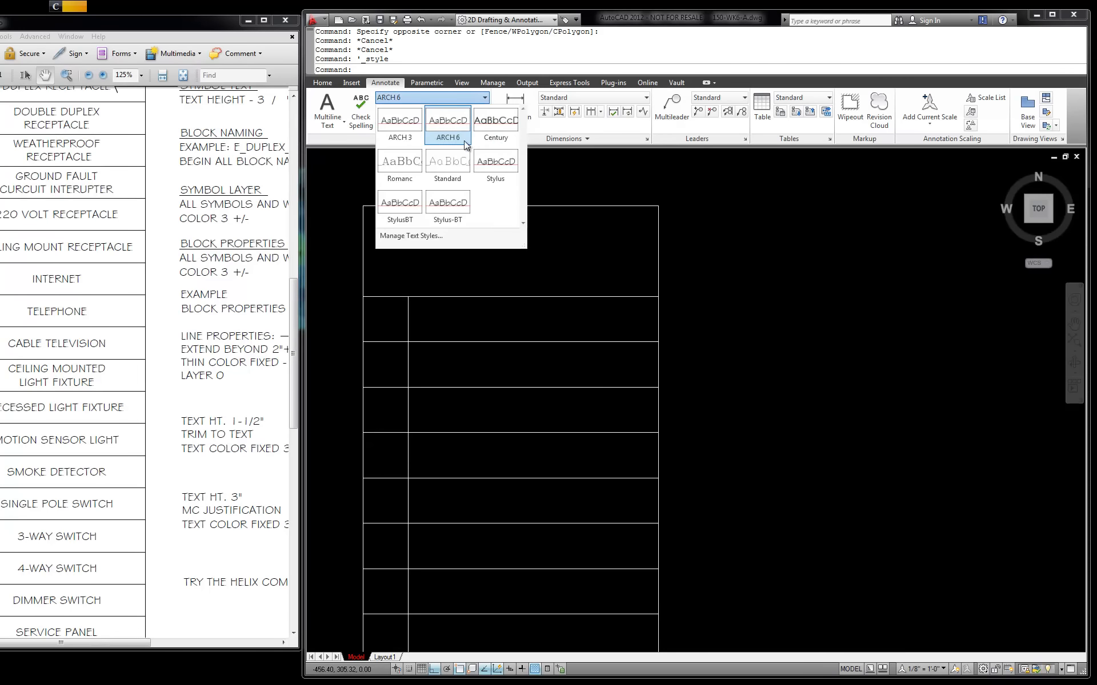
{"action": "left_click", "coordinate": [453, 122]}
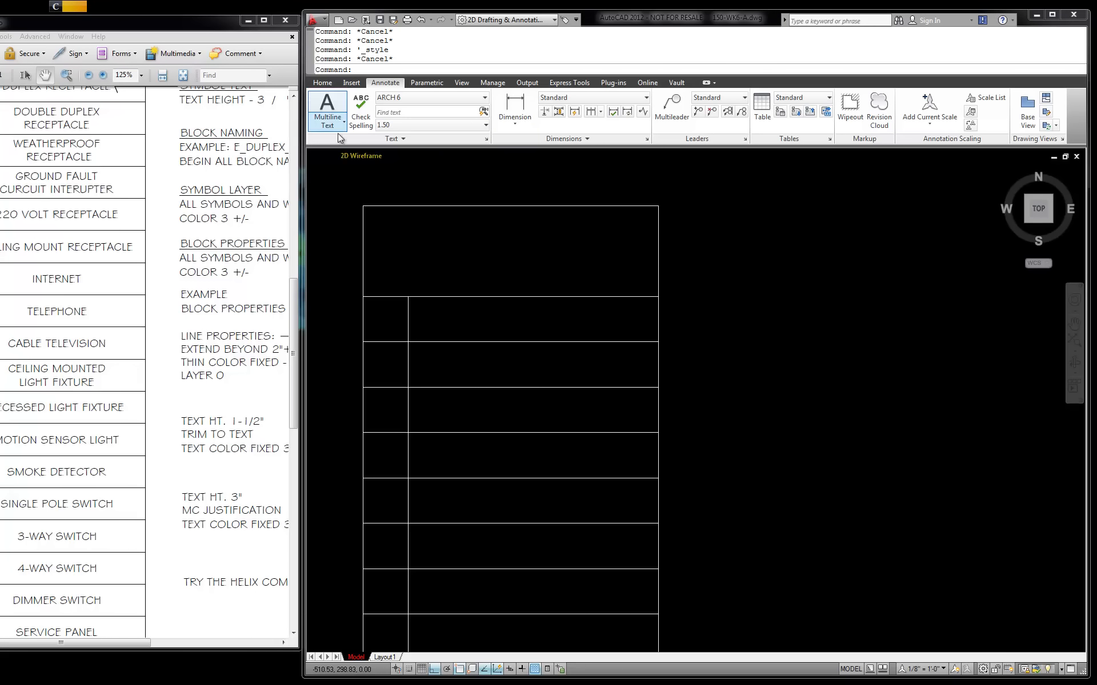
Step: Position the PDF handout beside the drawing with the whole ELECTRICAL SYMBOL INDEX title and its first rows in view
{"action": "left_click_drag", "start_coordinate": [151, 22], "coordinate": [215, 61]}
{"action": "scroll", "coordinate": [122, 175], "scroll_direction": "up", "scroll_amount": 3}
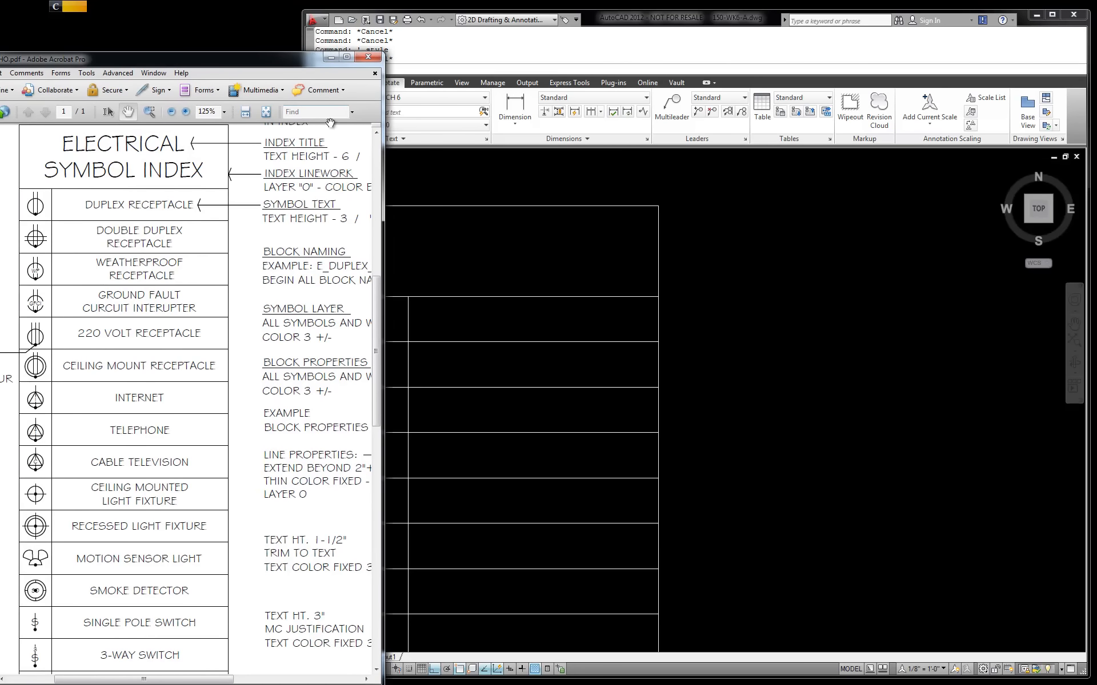
{"action": "mouse_move", "coordinate": [383, 144]}
{"action": "left_mouse_down"}
{"action": "mouse_move", "coordinate": [404, 145]}
{"action": "mouse_move", "coordinate": [294, 145]}
{"action": "left_mouse_up"}
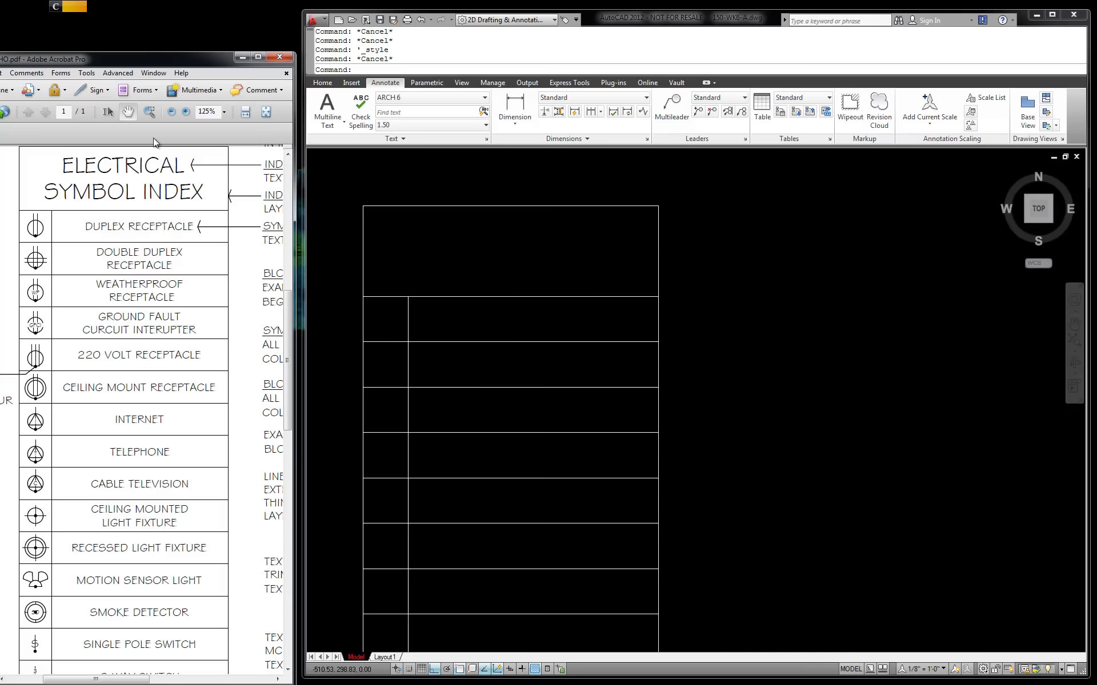
{"action": "scroll", "coordinate": [155, 146], "scroll_direction": "up", "scroll_amount": 1}
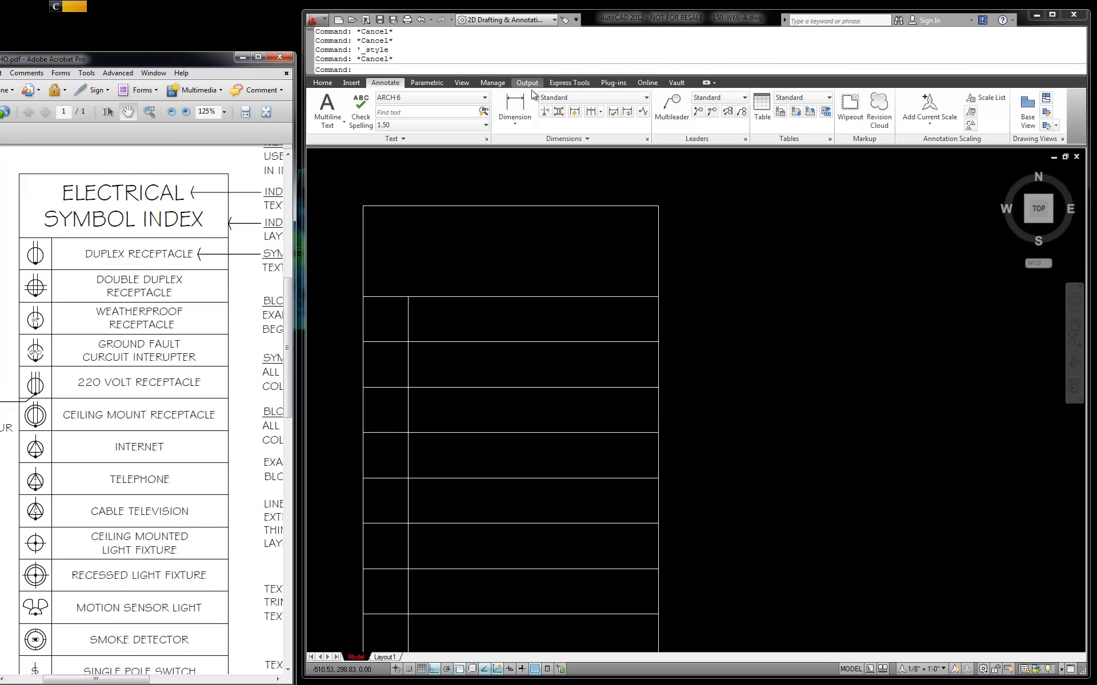
{"action": "left_click_drag", "start_coordinate": [193, 65], "coordinate": [188, 57]}
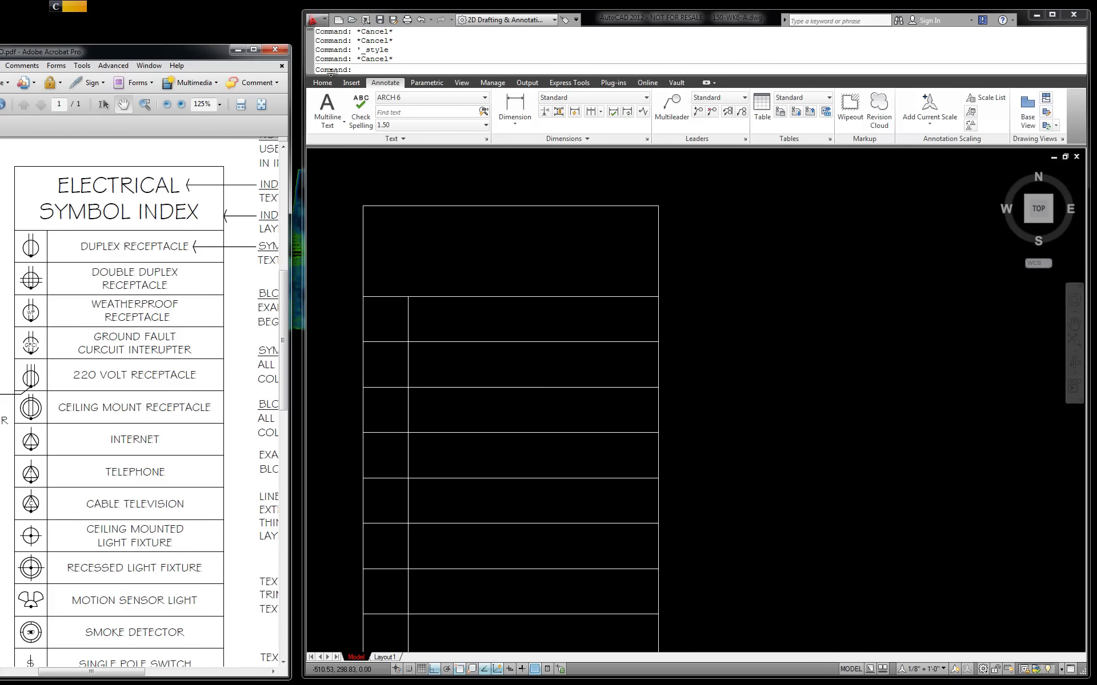
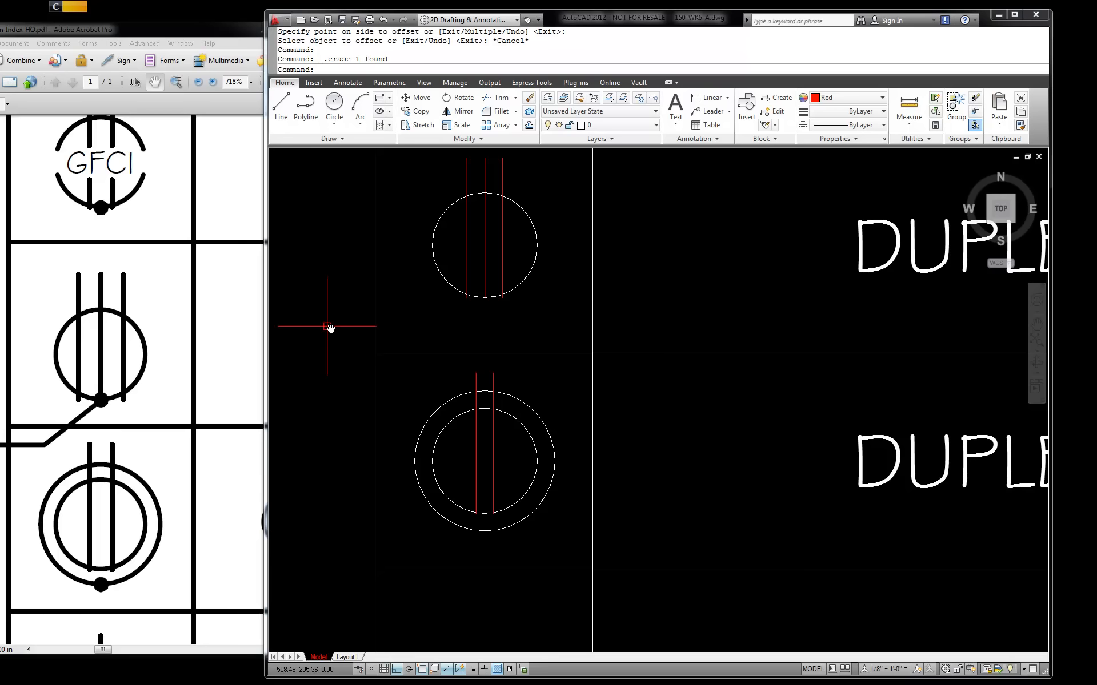
Step: Erase the two closely spaced vertical lines from the double-circle symbol
{"action": "key", "text": "Escape"}
{"action": "left_click", "coordinate": [509, 460]}
{"action": "left_click", "coordinate": [468, 455]}
{"action": "key", "text": "Delete"}
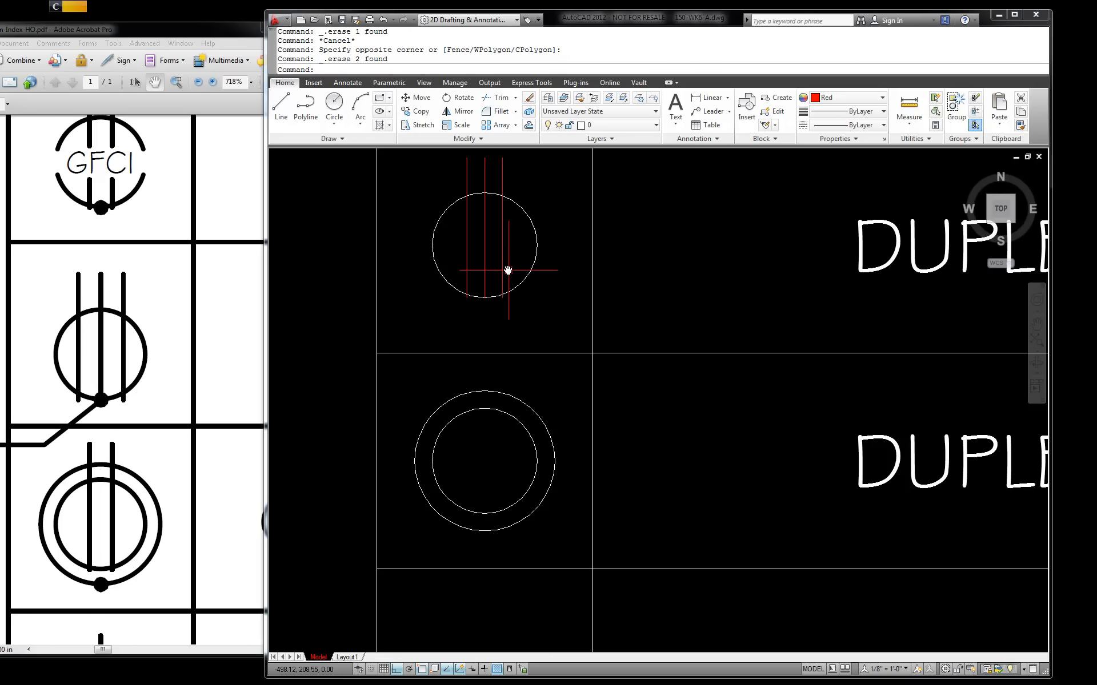
Step: Copy the two outer vertical lines of the three-line symbol one row down into the double-circle symbol
{"action": "left_click", "coordinate": [503, 270]}
{"action": "left_click", "coordinate": [467, 273]}
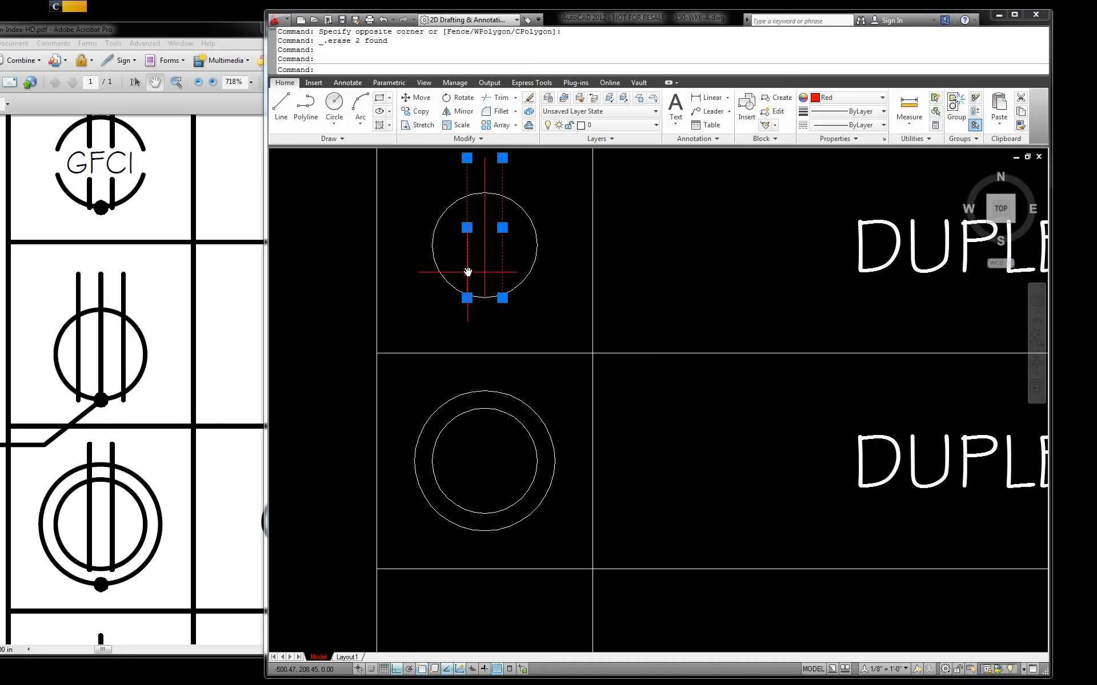
{"action": "type", "text": "C"}
{"action": "key", "text": "Return"}
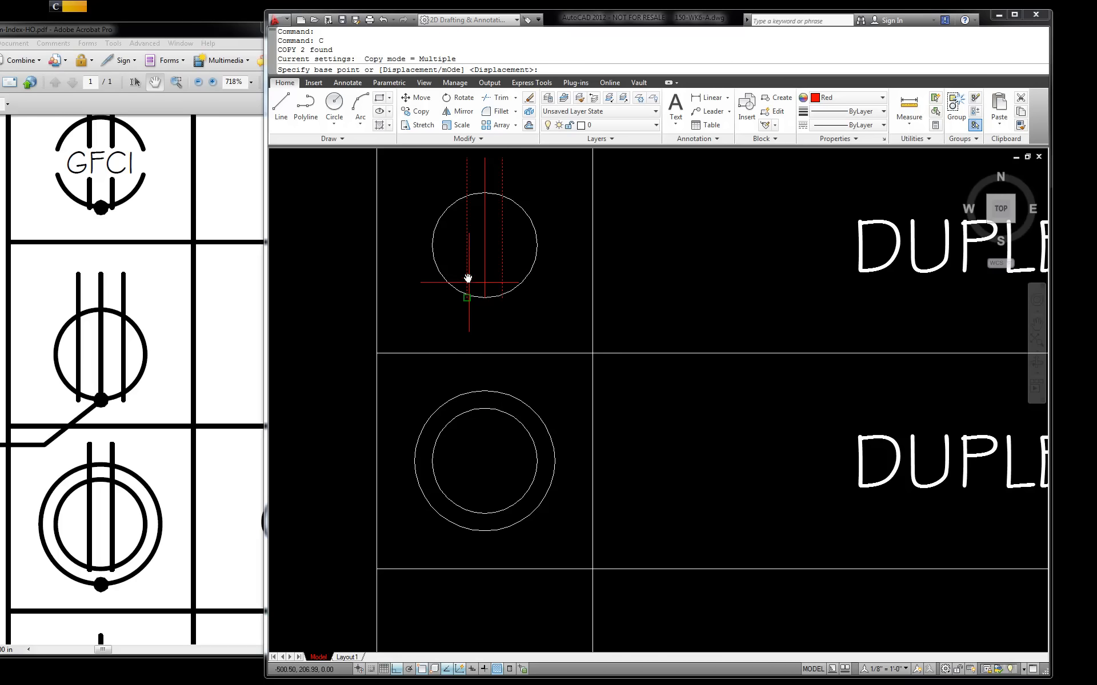
{"action": "left_click", "coordinate": [385, 353]}
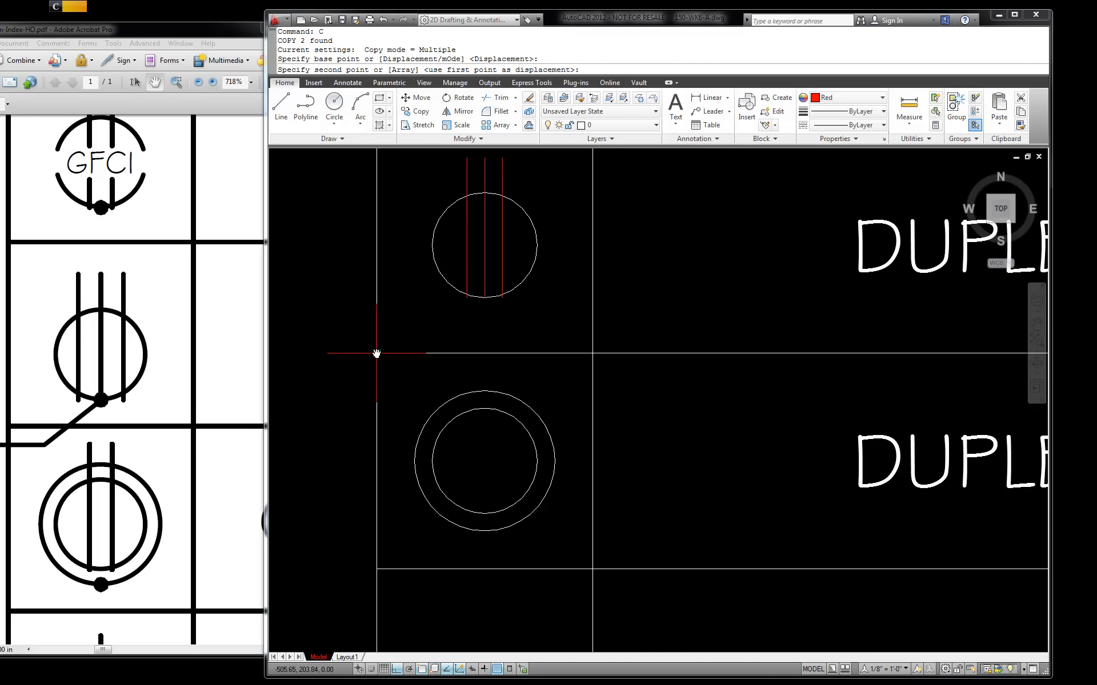
{"action": "left_click", "coordinate": [373, 569]}
{"action": "key", "text": "Escape"}
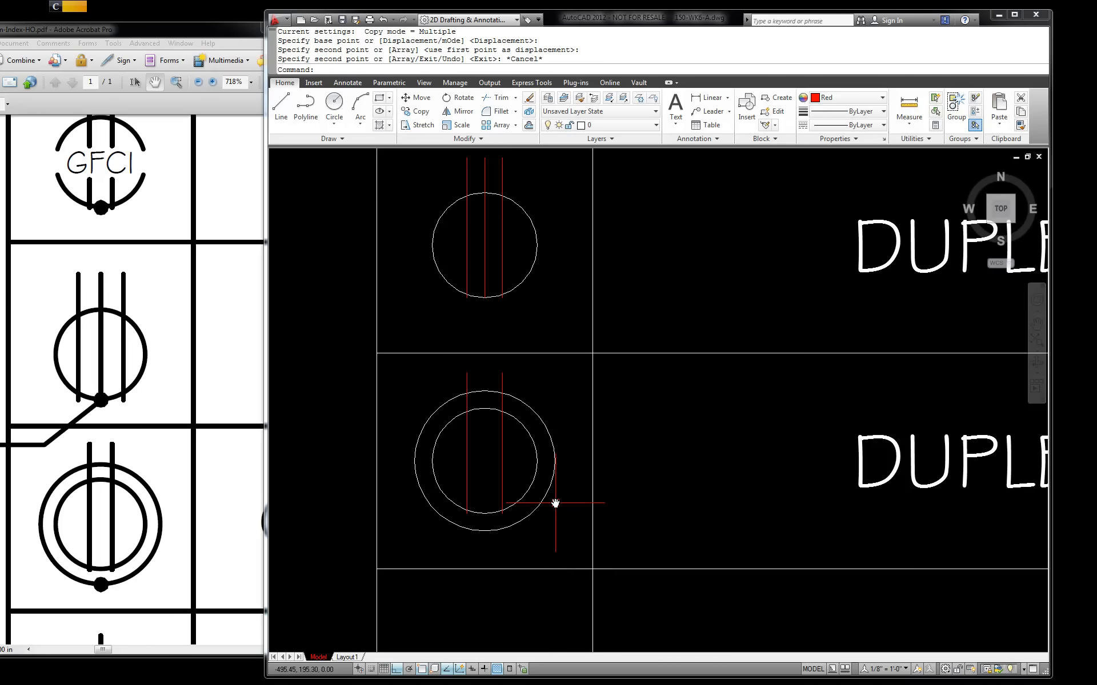
Step: Compare the double-circle symbol with the handout and examine the handout's internet and telephone symbols
{"action": "scroll", "coordinate": [490, 496], "scroll_direction": "down", "scroll_amount": 2}
{"action": "middle_click_drag", "start_coordinate": [514, 496], "coordinate": [530, 482]}
{"action": "scroll", "coordinate": [530, 482], "scroll_direction": "up", "scroll_amount": 3}
{"action": "left_click", "coordinate": [220, 463]}
{"action": "scroll", "coordinate": [220, 462], "scroll_direction": "down", "scroll_amount": 4}
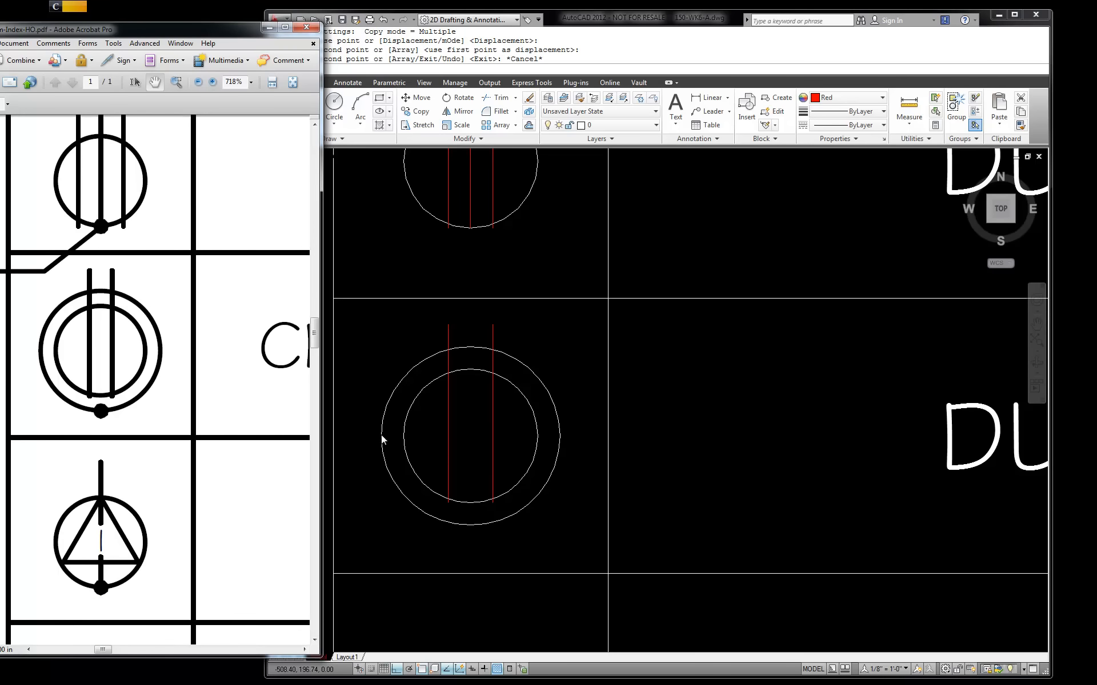
{"action": "left_click", "coordinate": [537, 394]}
{"action": "scroll", "coordinate": [514, 423], "scroll_direction": "down", "scroll_amount": 2}
{"action": "scroll", "coordinate": [474, 434], "scroll_direction": "up", "scroll_amount": 2}
{"action": "middle_click_drag", "start_coordinate": [462, 440], "coordinate": [465, 414]}
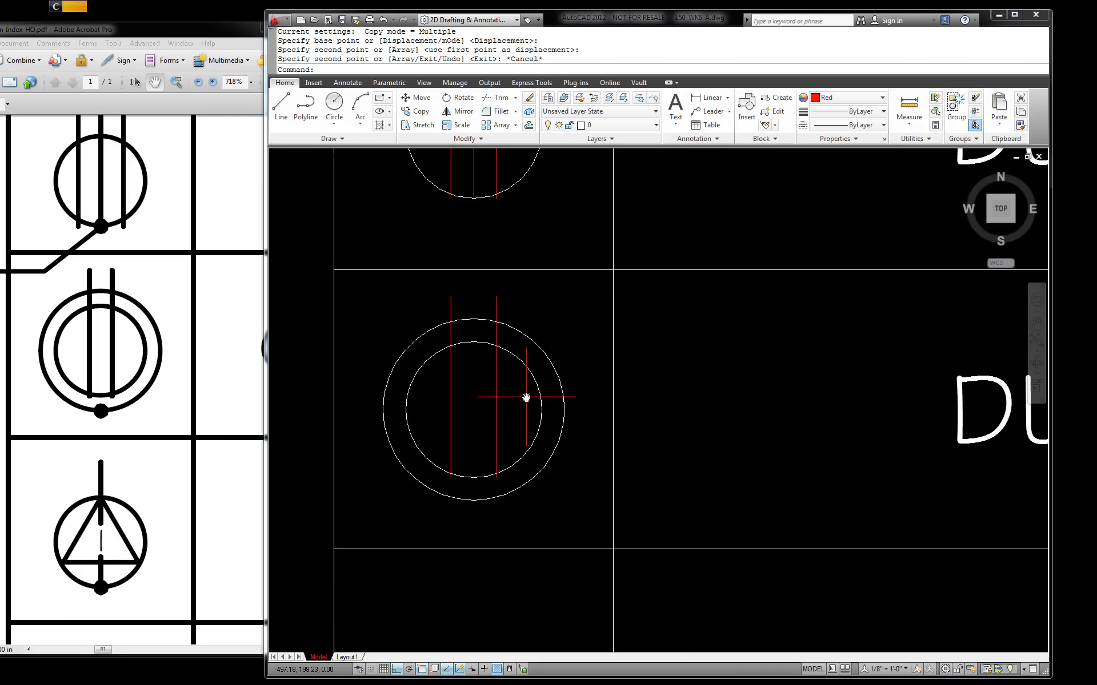
{"action": "left_click_drag", "start_coordinate": [160, 514], "coordinate": [160, 335]}
{"action": "left_click_drag", "start_coordinate": [208, 468], "coordinate": [204, 395]}
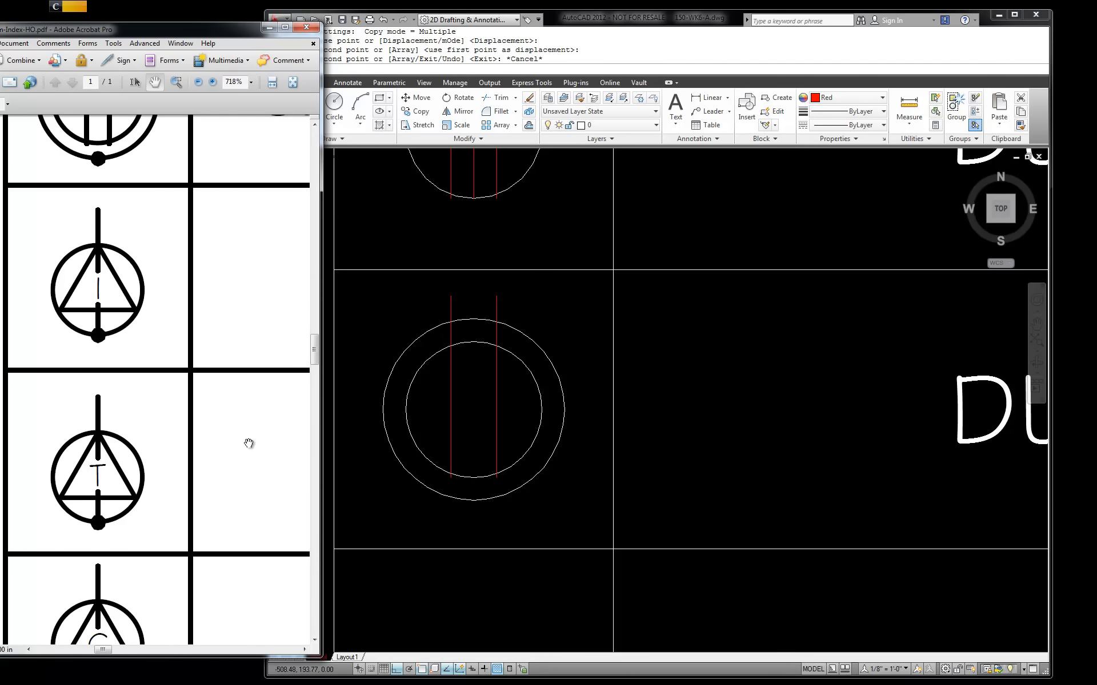
Step: Copy the WP text and its circle from the weatherproof row into the empty row below the double-circle symbol
{"action": "left_click", "coordinate": [498, 393]}
{"action": "scroll", "coordinate": [434, 294], "scroll_direction": "down", "scroll_amount": 4}
{"action": "scroll", "coordinate": [310, 443], "scroll_direction": "down", "scroll_amount": 4}
{"action": "scroll", "coordinate": [328, 350], "scroll_direction": "up", "scroll_amount": 3}
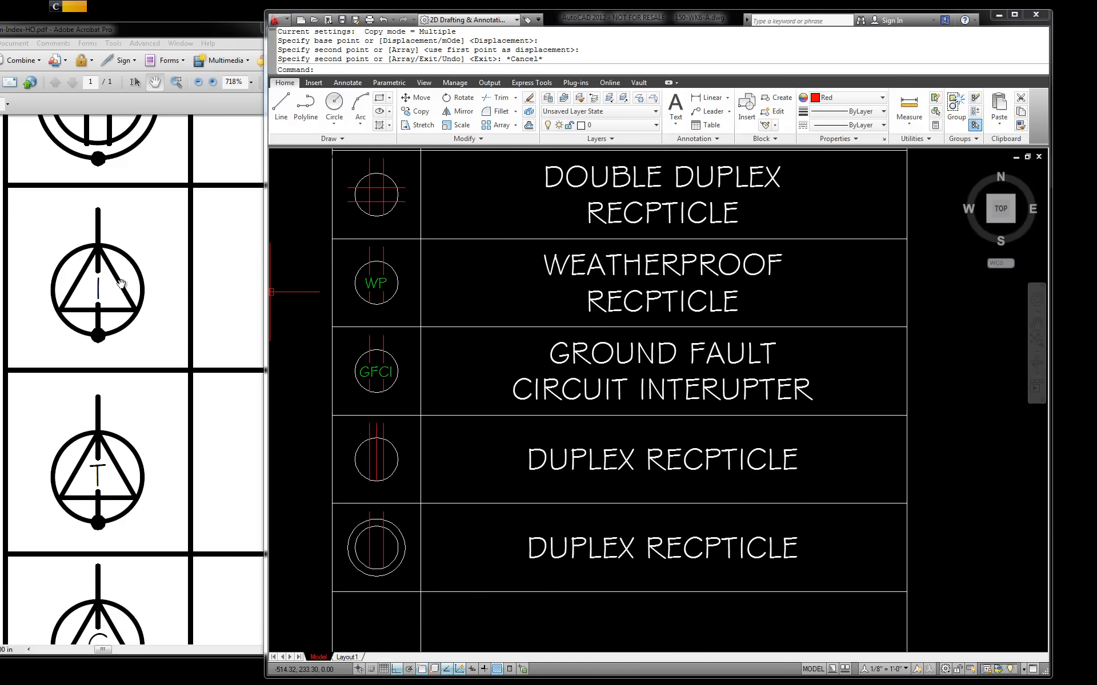
{"action": "left_click", "coordinate": [375, 283]}
{"action": "left_click", "coordinate": [377, 304]}
{"action": "type", "text": "co"}
{"action": "left_click", "coordinate": [332, 238]}
{"action": "left_click", "coordinate": [332, 592]}
{"action": "key", "text": "Escape"}
{"action": "scroll", "coordinate": [375, 572], "scroll_direction": "up", "scroll_amount": 4}
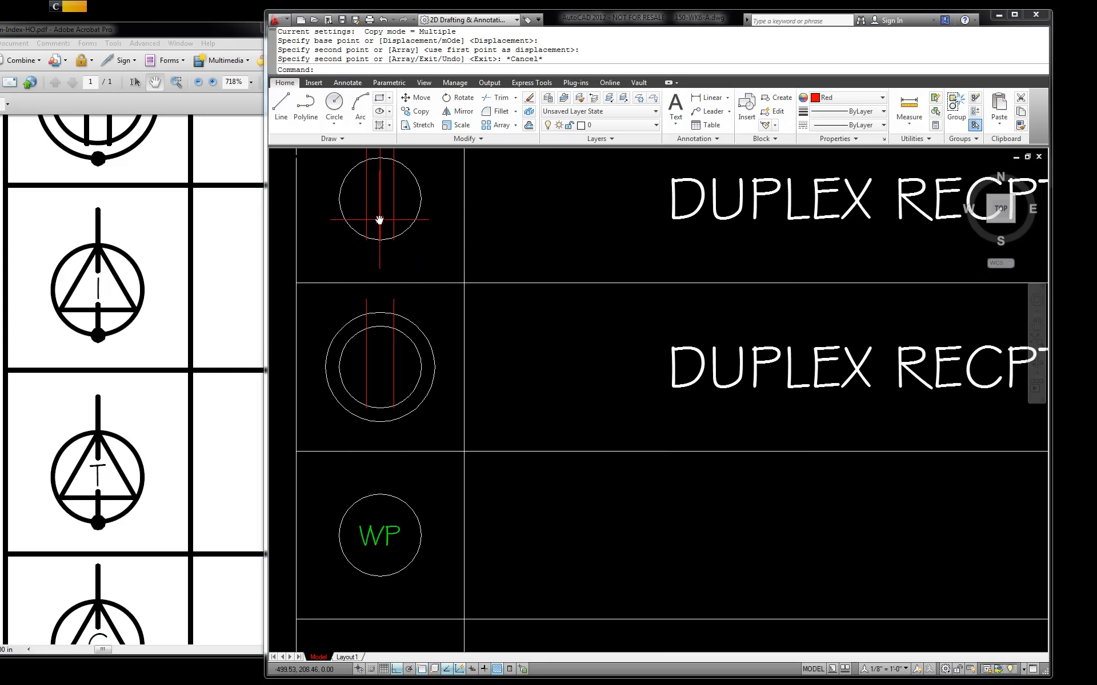
Step: Copy the middle vertical line of the three-line symbol two rows down into the new WP circle
{"action": "left_click", "coordinate": [379, 220]}
{"action": "type", "text": "c"}
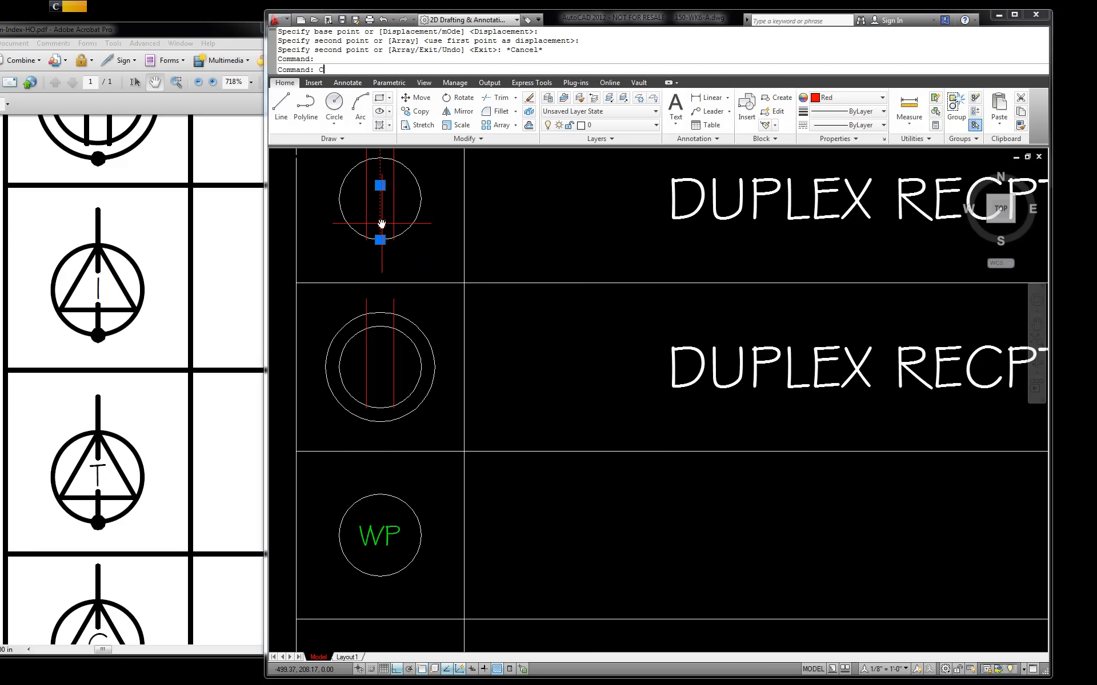
{"action": "left_click", "coordinate": [297, 282]}
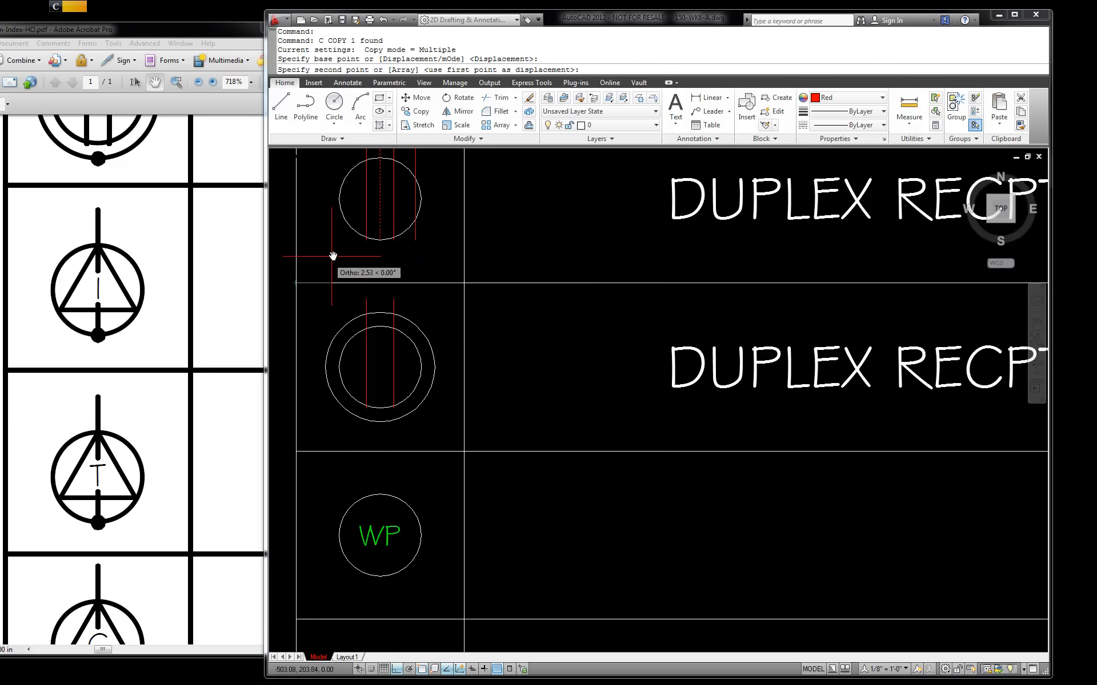
{"action": "scroll", "coordinate": [332, 253], "scroll_direction": "down", "scroll_amount": 2}
{"action": "left_click", "coordinate": [307, 481]}
{"action": "key", "text": "Escape"}
{"action": "scroll", "coordinate": [371, 418], "scroll_direction": "up", "scroll_amount": 2}
{"action": "scroll", "coordinate": [371, 418], "scroll_direction": "up", "scroll_amount": 3}
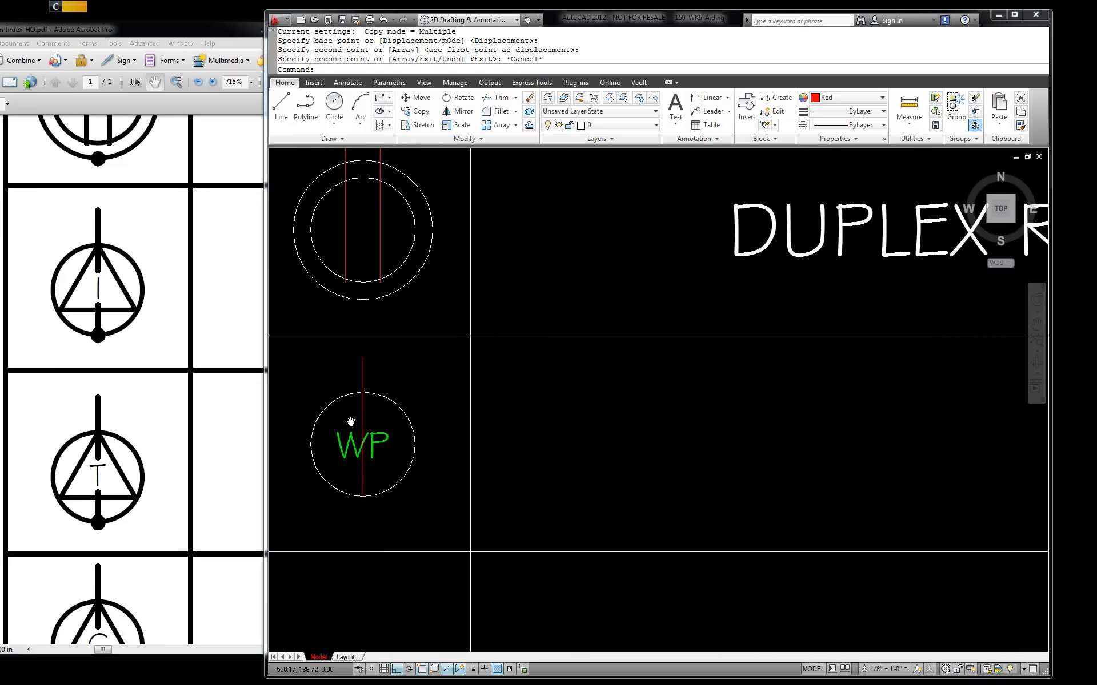
Step: Draw a 3-sided polygon inscribed in the new WP circle, centred on it with one corner at the circle's top quadrant
{"action": "scroll", "coordinate": [388, 411], "scroll_direction": "down", "scroll_amount": 1}
{"action": "key", "text": "Escape"}
{"action": "left_click", "coordinate": [389, 98]}
{"action": "left_click", "coordinate": [397, 132]}
{"action": "type", "text": "3"}
{"action": "key", "text": "Return"}
{"action": "scroll", "coordinate": [443, 402], "scroll_direction": "up", "scroll_amount": 5}
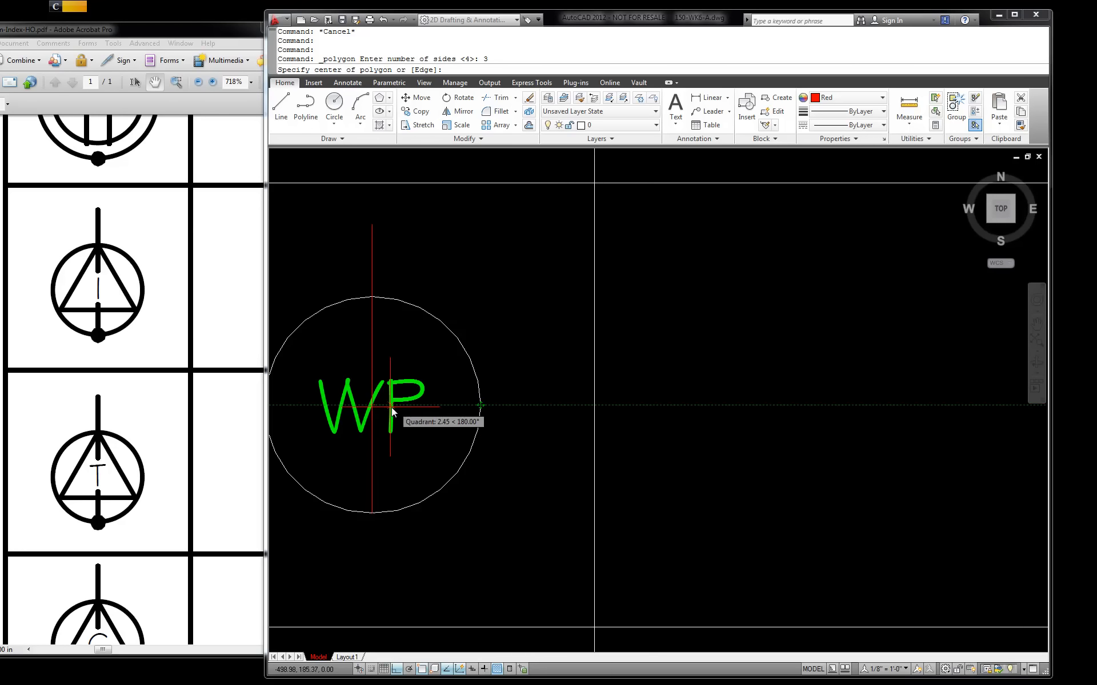
{"action": "left_click", "coordinate": [375, 407]}
{"action": "key", "text": "Return"}
{"action": "left_click", "coordinate": [372, 296]}
{"action": "key", "text": "Escape"}
{"action": "scroll", "coordinate": [371, 297], "scroll_direction": "down", "scroll_amount": 1}
{"action": "middle_click_drag", "start_coordinate": [372, 296], "coordinate": [430, 236]}
{"action": "left_click", "coordinate": [460, 364]}
{"action": "key", "text": "Escape"}
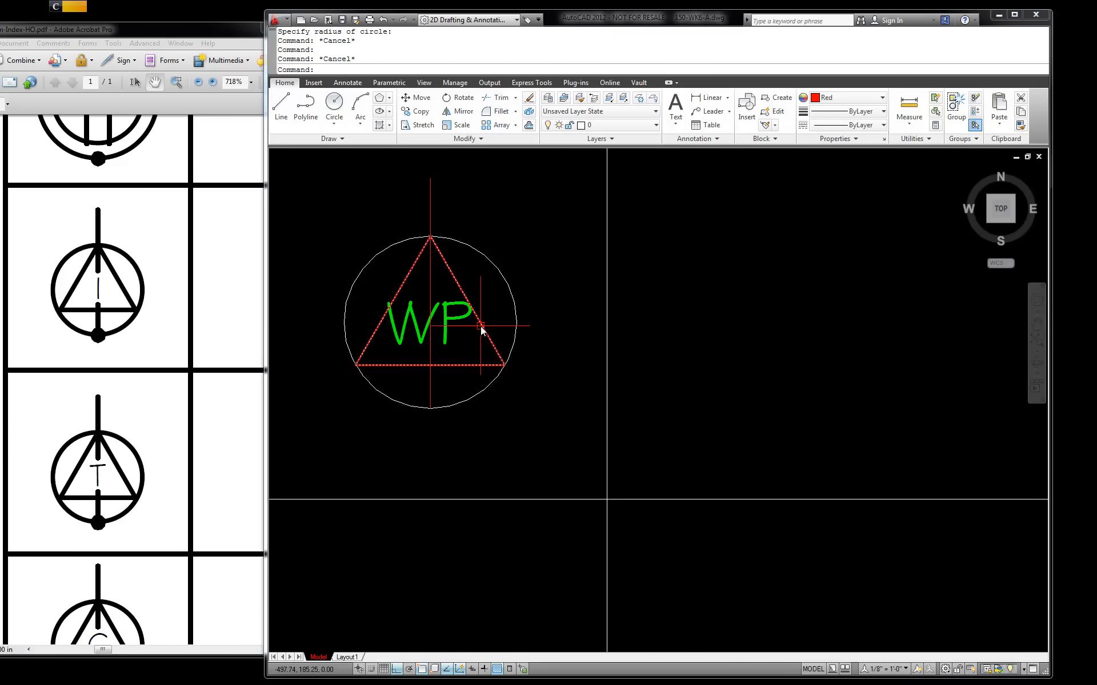
Step: Change the WP text inside the triangle symbol to I
{"action": "scroll", "coordinate": [454, 317], "scroll_direction": "up", "scroll_amount": 2}
{"action": "double_click", "coordinate": [453, 318]}
{"action": "scroll", "coordinate": [454, 317], "scroll_direction": "up", "scroll_amount": 2}
{"action": "type", "text": "I"}
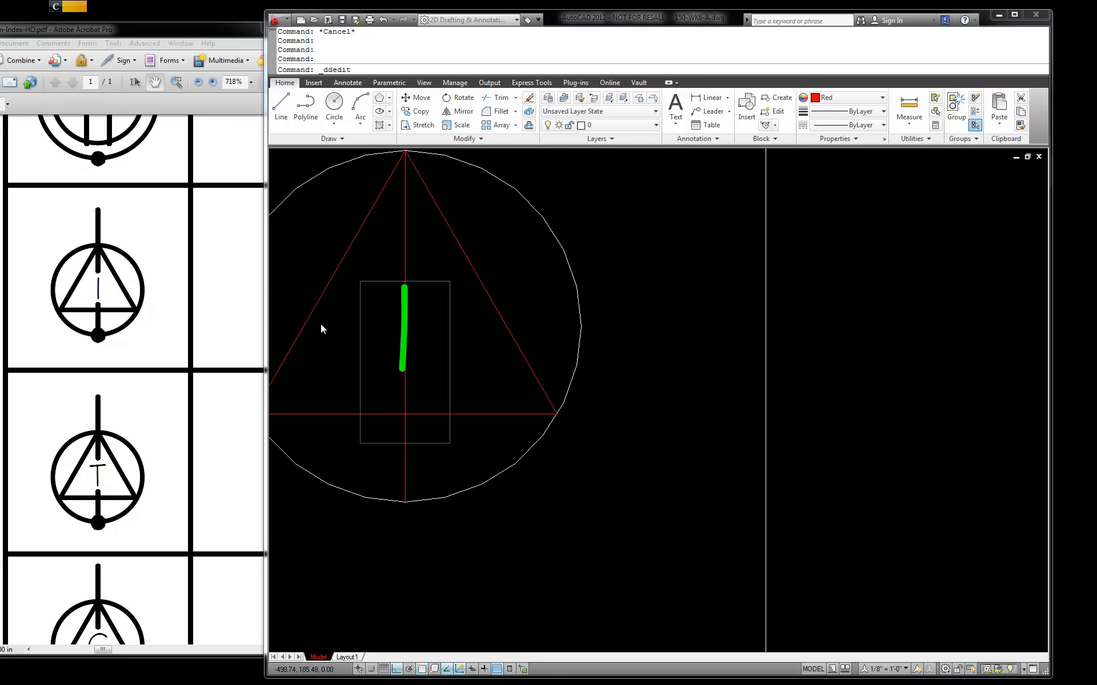
{"action": "left_click", "coordinate": [339, 315]}
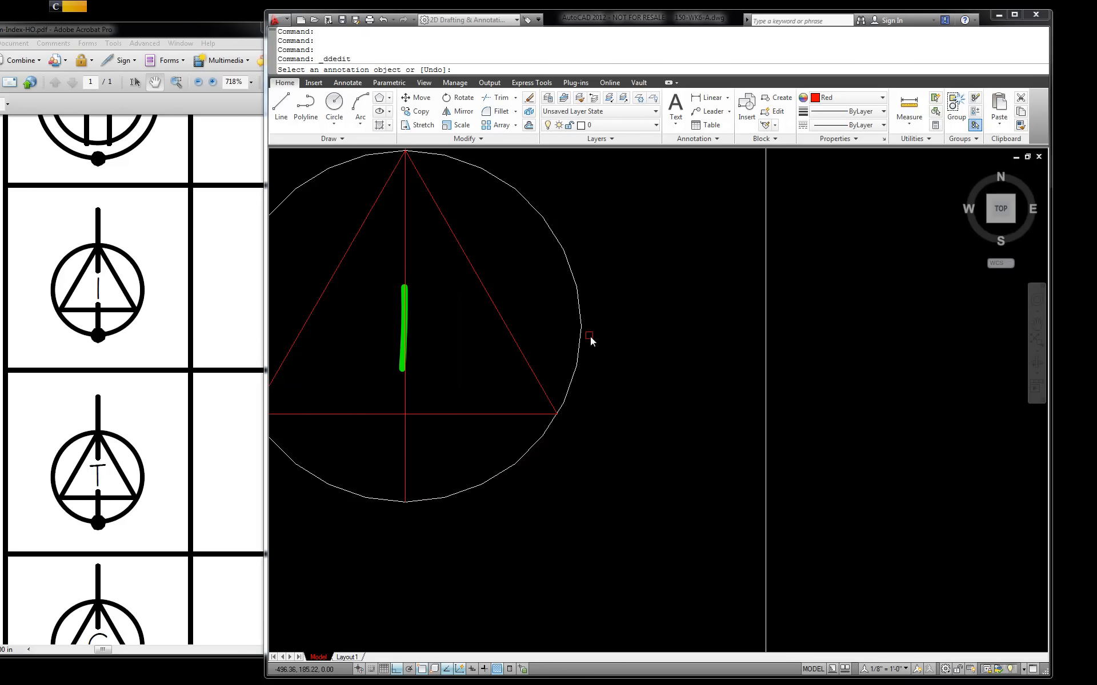
{"action": "key", "text": "Escape"}
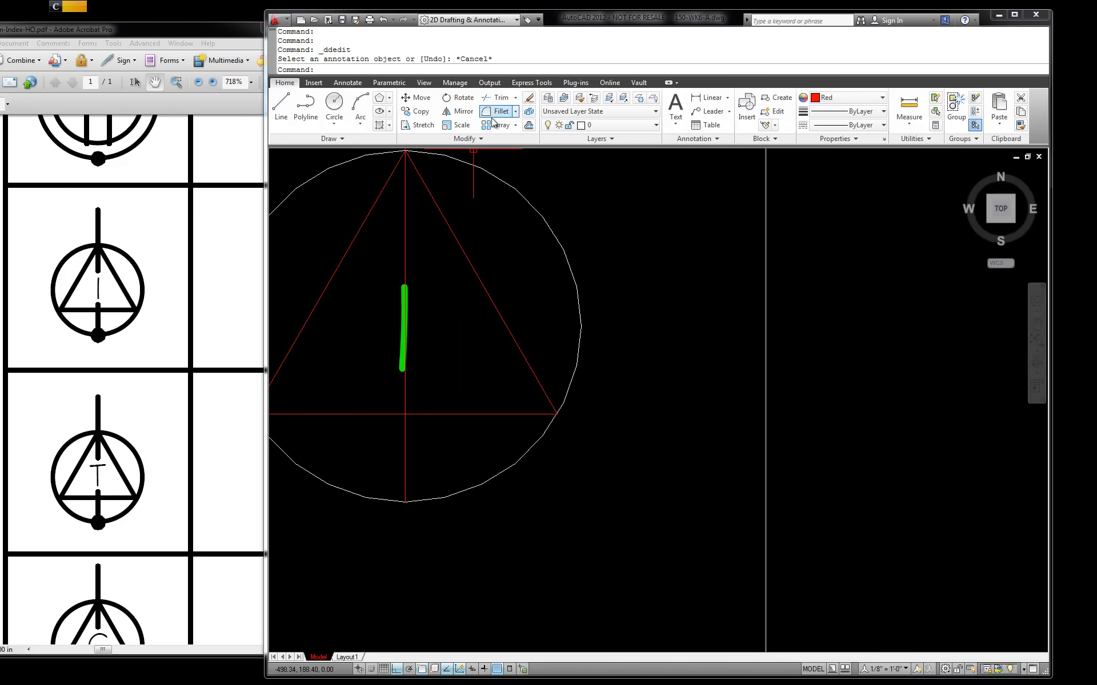
Step: Change the letter in the second triangle symbol to T
{"action": "scroll", "coordinate": [432, 343], "scroll_direction": "down", "scroll_amount": 6}
{"action": "key", "text": "Escape"}
{"action": "double_click", "coordinate": [429, 334]}
{"action": "left_click_drag", "start_coordinate": [429, 334], "coordinate": [425, 336]}
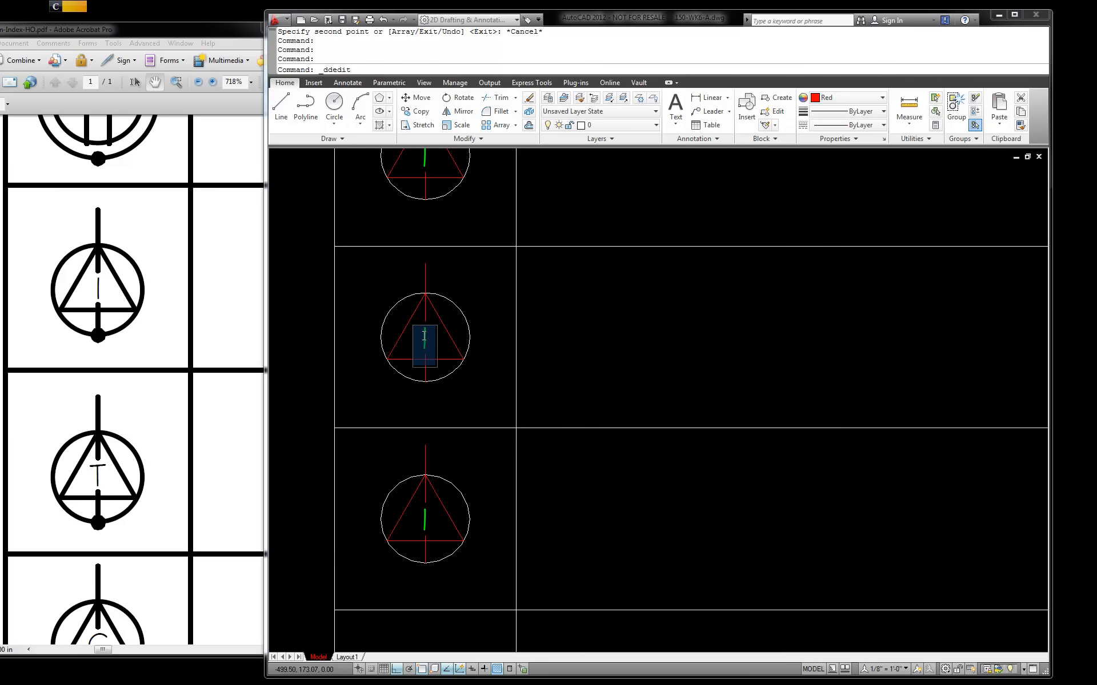
{"action": "left_click", "coordinate": [481, 352]}
{"action": "key", "text": "Escape"}
Step: Change the letter in the third triangle symbol to C
{"action": "scroll", "coordinate": [426, 525], "scroll_direction": "up", "scroll_amount": 5}
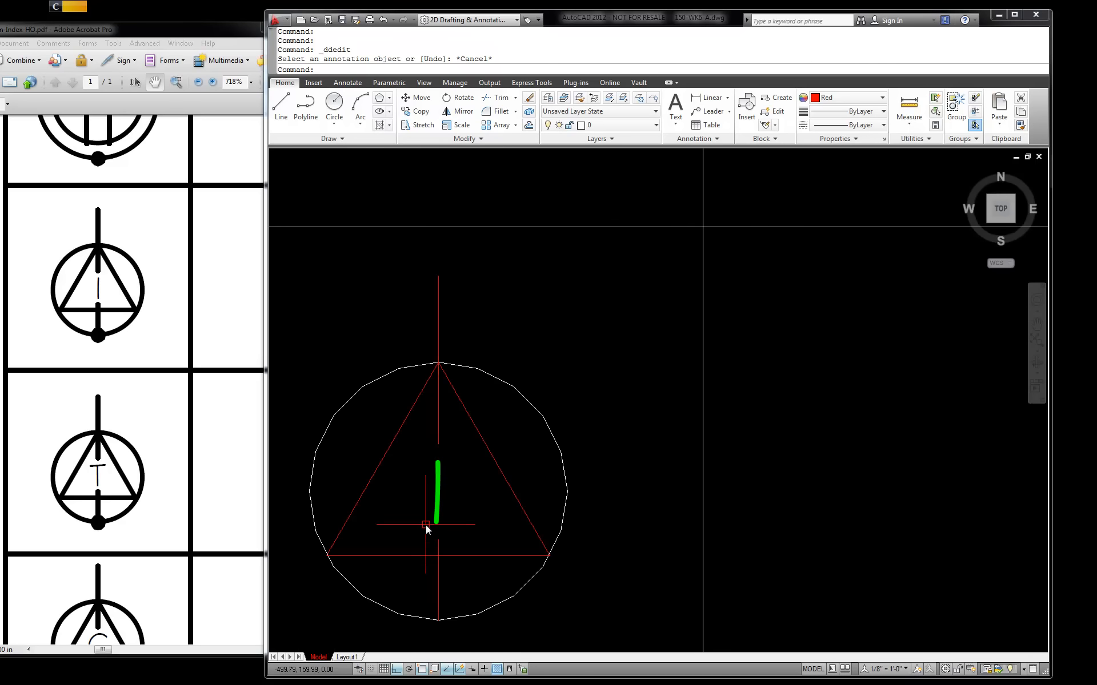
{"action": "double_click", "coordinate": [441, 496]}
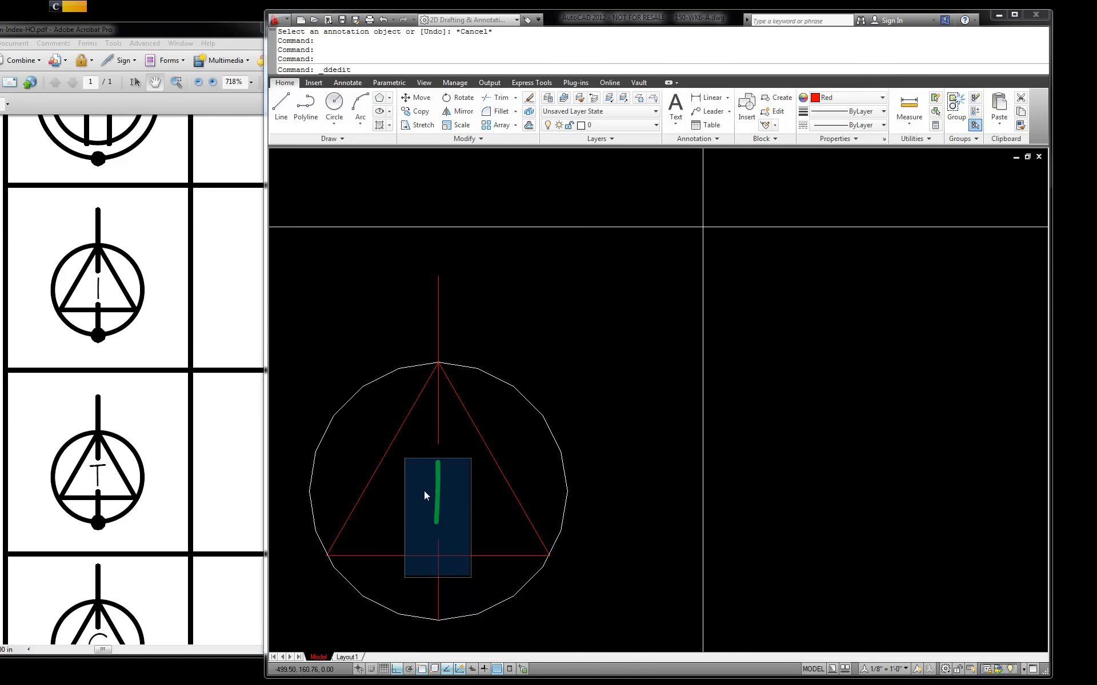
{"action": "type", "text": "C"}
{"action": "left_click", "coordinate": [527, 335]}
{"action": "key", "text": "Escape"}
{"action": "scroll", "coordinate": [527, 336], "scroll_direction": "down", "scroll_amount": 7}
Step: Examine the handout's ceiling mounted and recessed light fixture symbols and look for reusable geometry among the drawn symbols
{"action": "left_click_drag", "start_coordinate": [126, 548], "coordinate": [137, 277]}
{"action": "left_click_drag", "start_coordinate": [134, 589], "coordinate": [145, 316]}
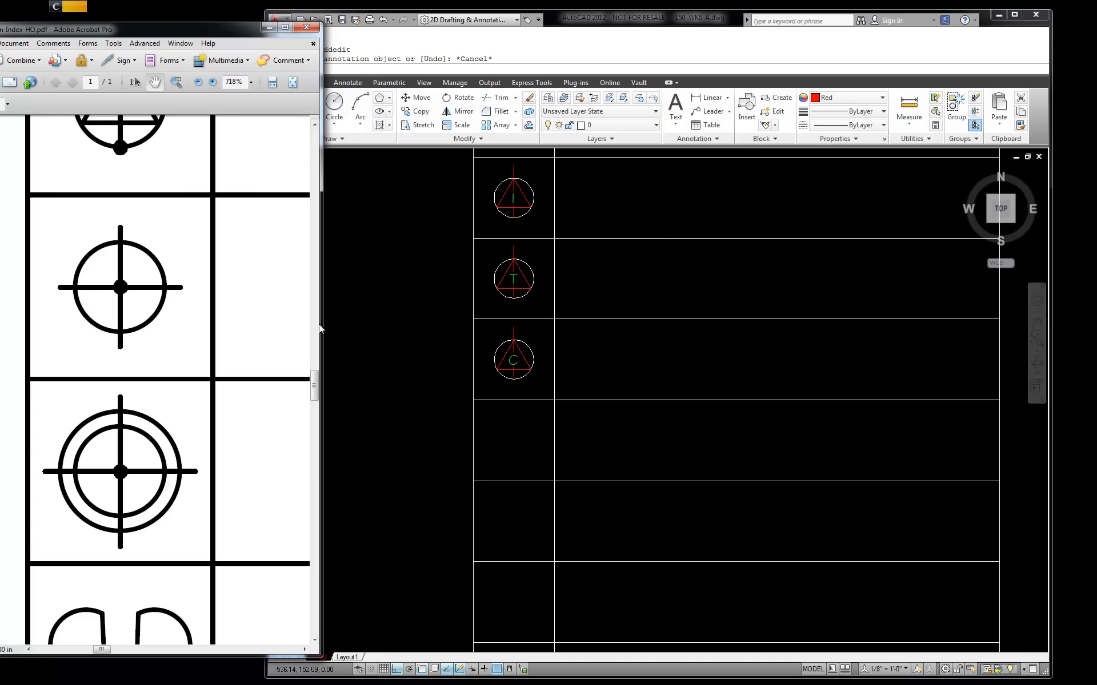
{"action": "scroll", "coordinate": [315, 454], "scroll_direction": "down", "scroll_amount": 1}
{"action": "left_click", "coordinate": [378, 451]}
{"action": "scroll", "coordinate": [394, 434], "scroll_direction": "down", "scroll_amount": 6}
{"action": "scroll", "coordinate": [407, 331], "scroll_direction": "up", "scroll_amount": 7}
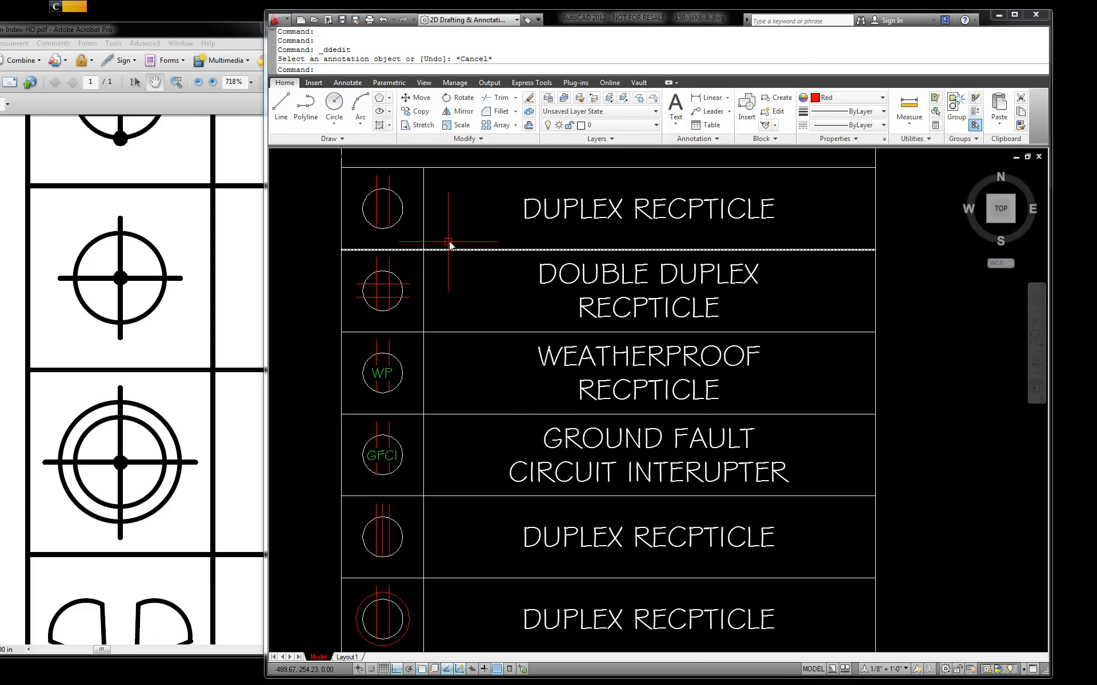
{"action": "scroll", "coordinate": [448, 251], "scroll_direction": "down", "scroll_amount": 1}
{"action": "scroll", "coordinate": [411, 436], "scroll_direction": "up", "scroll_amount": 4}
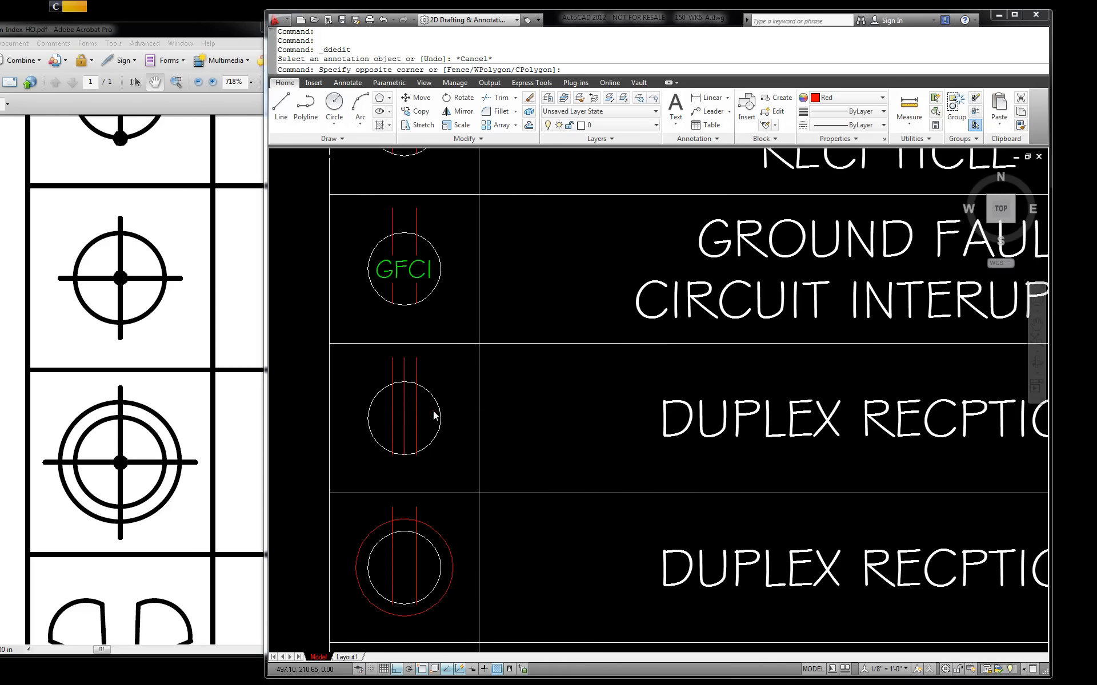
Step: Copy the circle and middle vertical line of the three-line symbol into the empty row below the C symbol
{"action": "left_click", "coordinate": [433, 400]}
{"action": "left_click", "coordinate": [400, 367]}
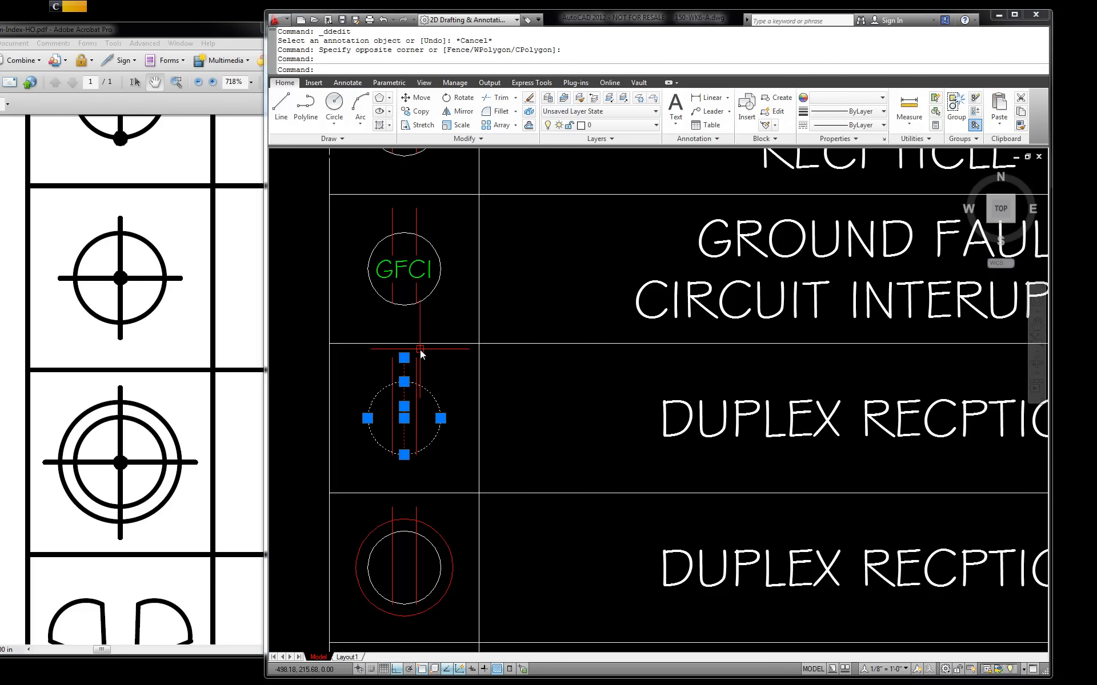
{"action": "type", "text": "c"}
{"action": "key", "text": "Return"}
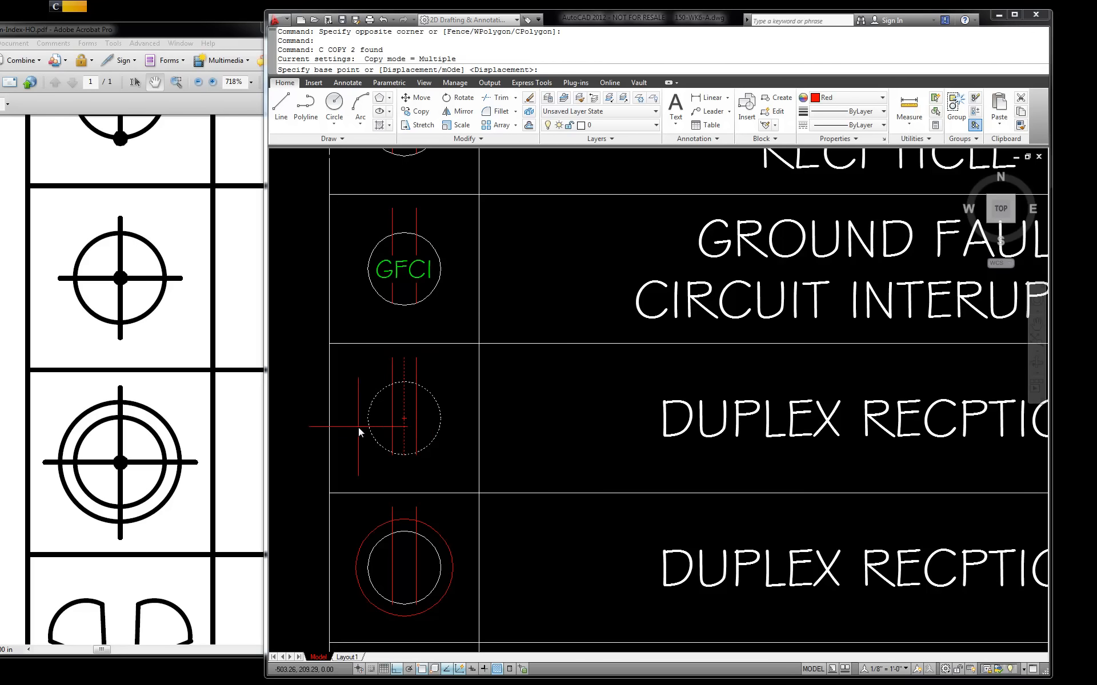
{"action": "left_click", "coordinate": [333, 493]}
{"action": "scroll", "coordinate": [331, 493], "scroll_direction": "down", "scroll_amount": 8}
{"action": "scroll", "coordinate": [328, 594], "scroll_direction": "up", "scroll_amount": 10}
{"action": "left_click", "coordinate": [363, 501]}
{"action": "key", "text": "Escape"}
Step: Move the vertical line in the new circle down 1 unit
{"action": "left_click", "coordinate": [461, 392]}
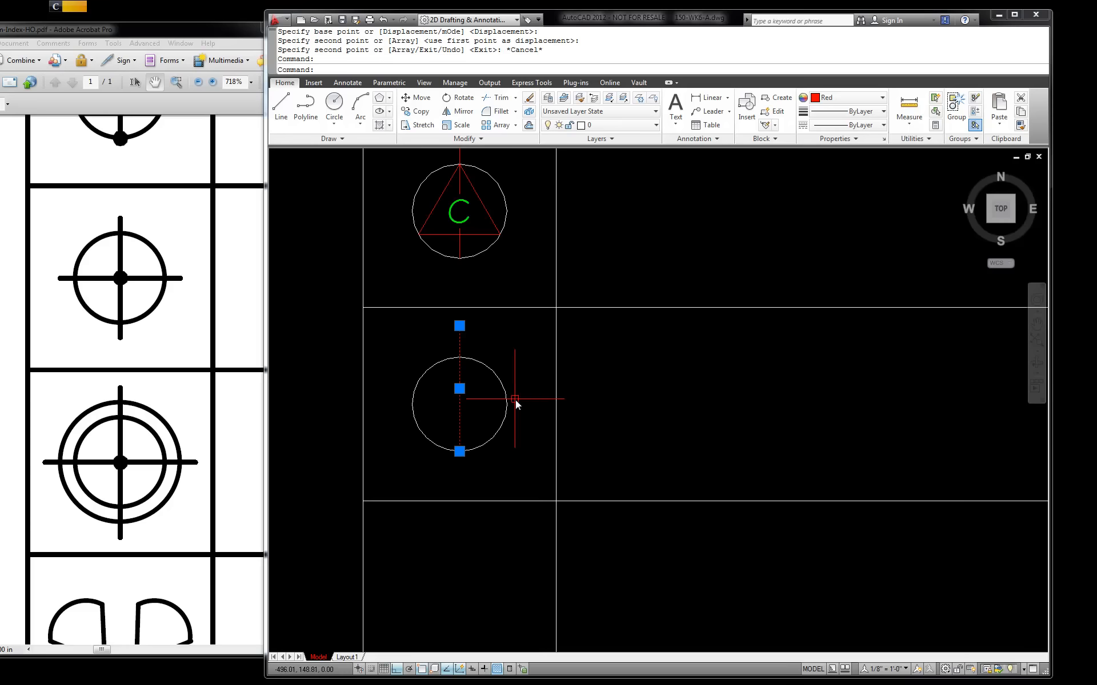
{"action": "type", "text": "m"}
{"action": "key", "text": "Return"}
{"action": "left_click", "coordinate": [530, 355]}
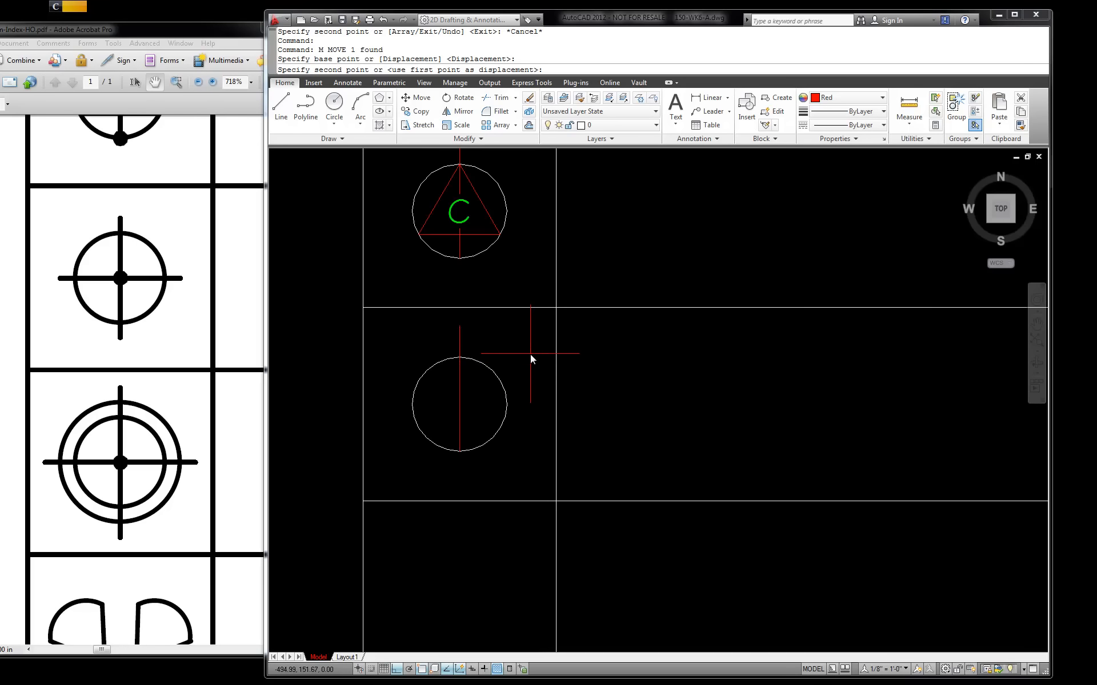
{"action": "type", "text": "1"}
{"action": "key", "text": "Return"}
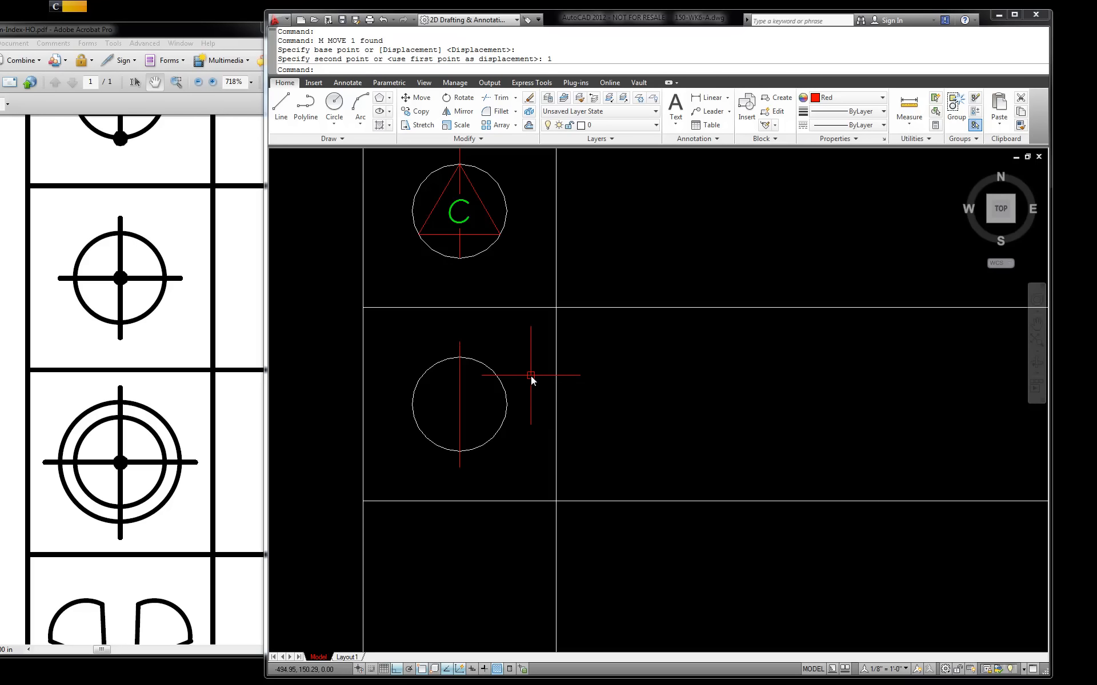
Step: Copy the vertical line in the circle below the C symbol a short distance to its left
{"action": "left_click", "coordinate": [456, 393]}
{"action": "type", "text": "cc"}
{"action": "left_click", "coordinate": [456, 393]}
{"action": "left_click", "coordinate": [435, 394]}
{"action": "key", "text": "Escape"}
Step: Rotate the copied vertical line 90 degrees about its midpoint
{"action": "left_click", "coordinate": [440, 420]}
{"action": "type", "text": "rr"}
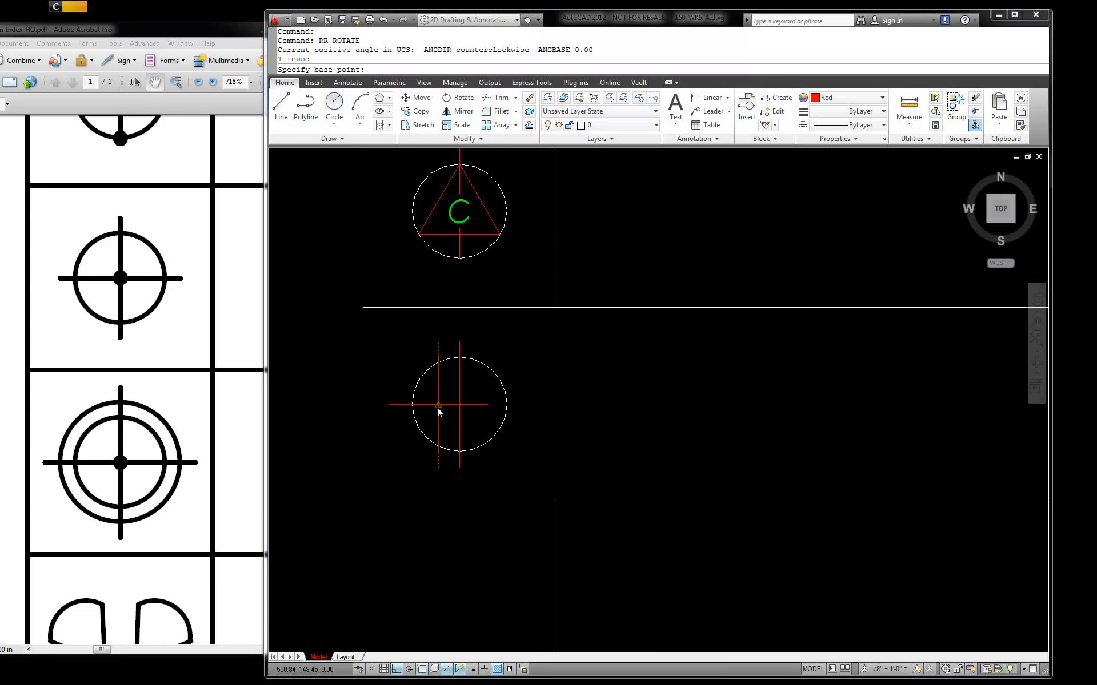
{"action": "left_click", "coordinate": [437, 407]}
{"action": "type", "text": "90"}
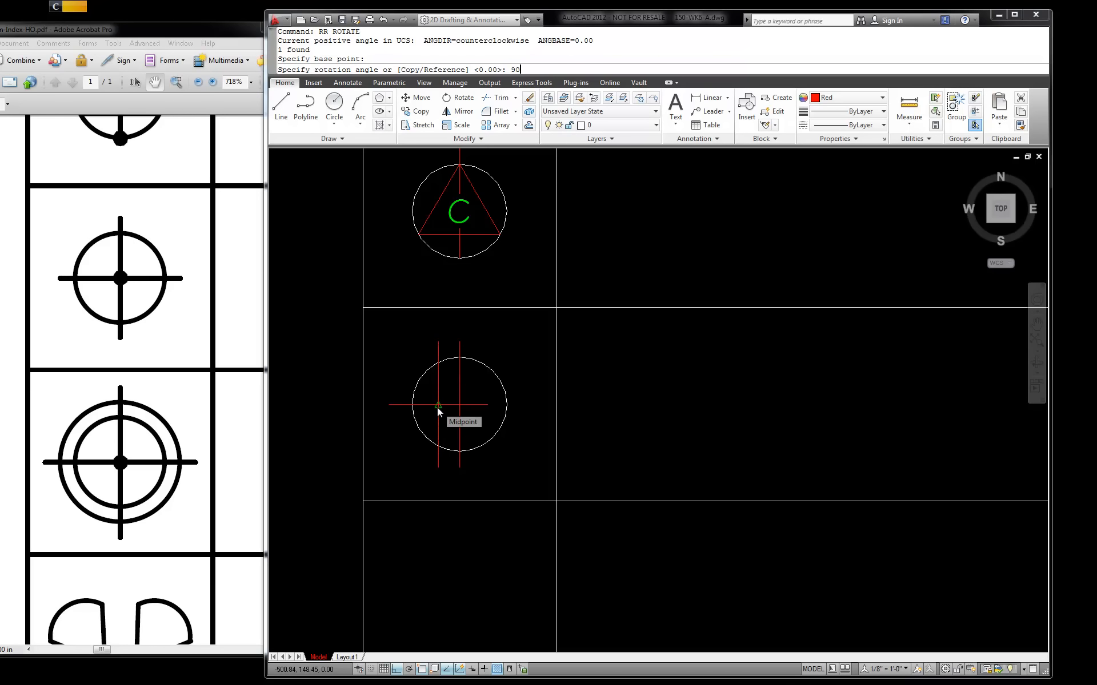
{"action": "key", "text": "Return"}
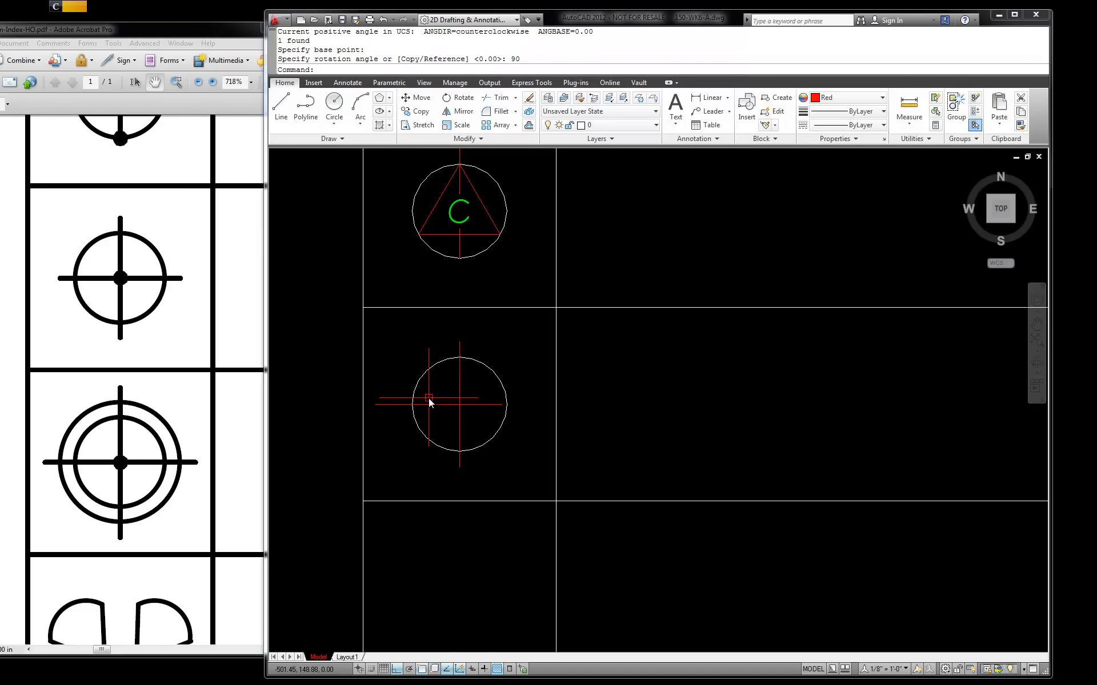
Step: Start moving the horizontal line in the circle below the C symbol
{"action": "left_click", "coordinate": [428, 401]}
{"action": "type", "text": "m"}
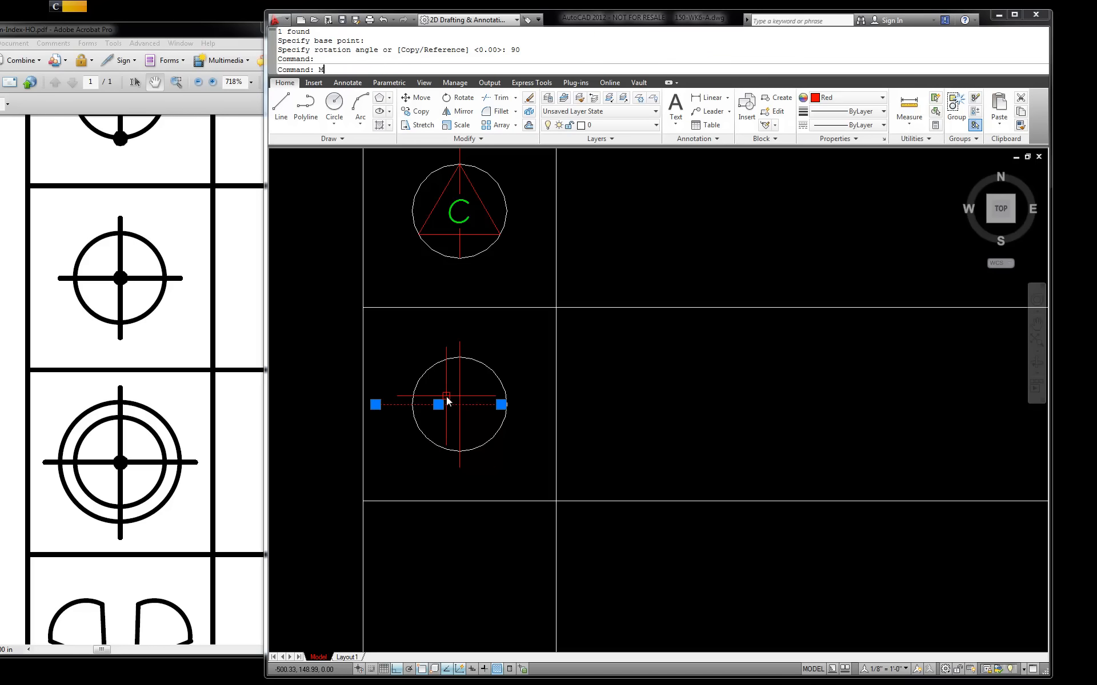
{"action": "key", "text": "Return"}
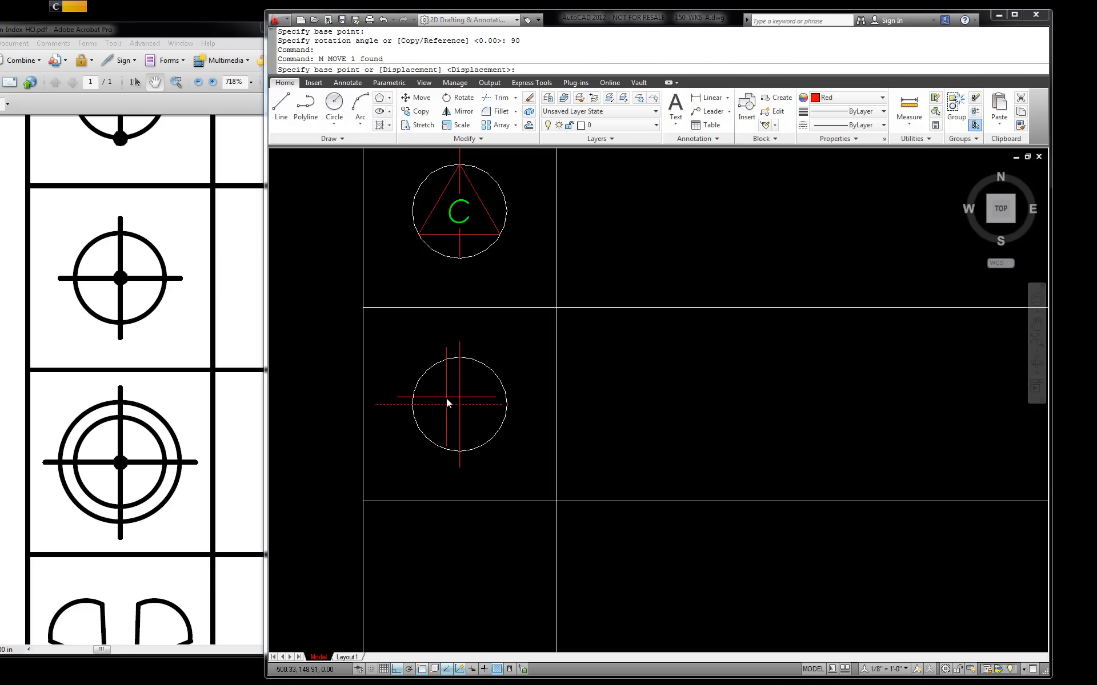
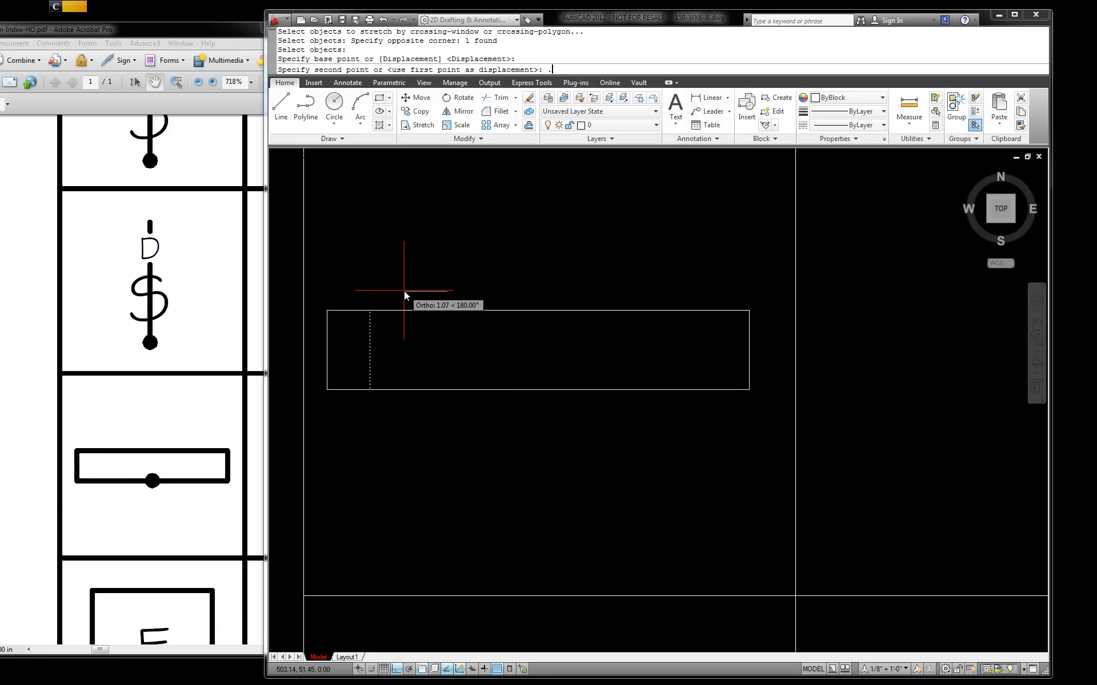
Step: Stretch the left side of the rectangle below the D switch symbol outward by 0.5
{"action": "key", "text": "Return"}
{"action": "scroll", "coordinate": [403, 290], "scroll_direction": "down", "scroll_amount": 4}
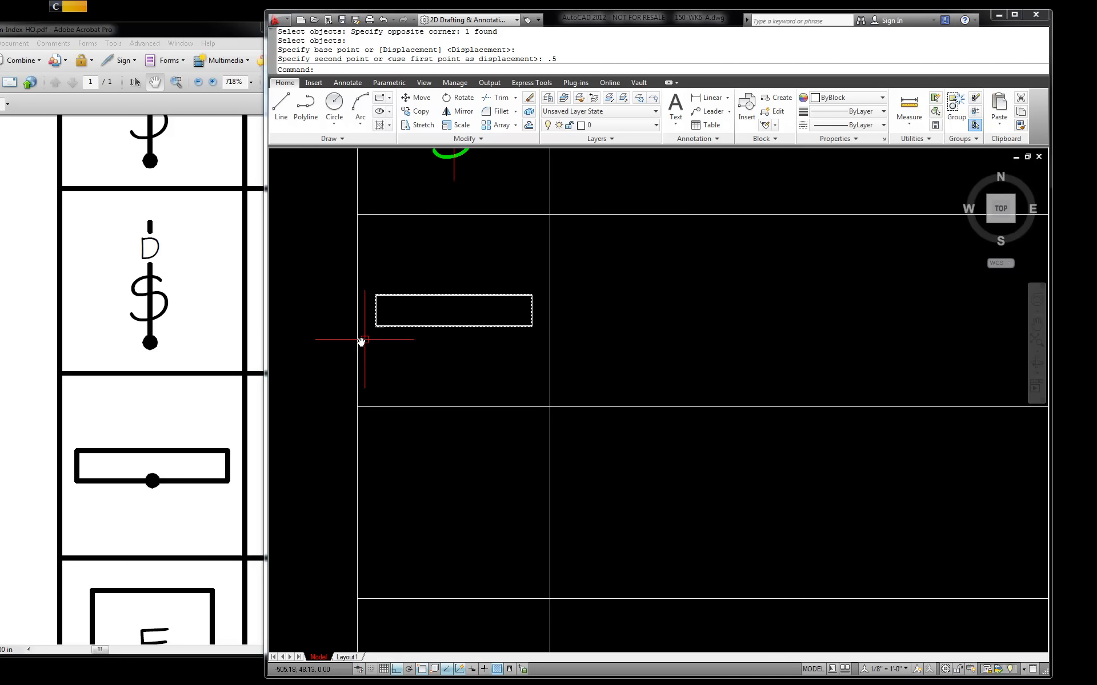
{"action": "scroll", "coordinate": [280, 448], "scroll_direction": "down", "scroll_amount": 4}
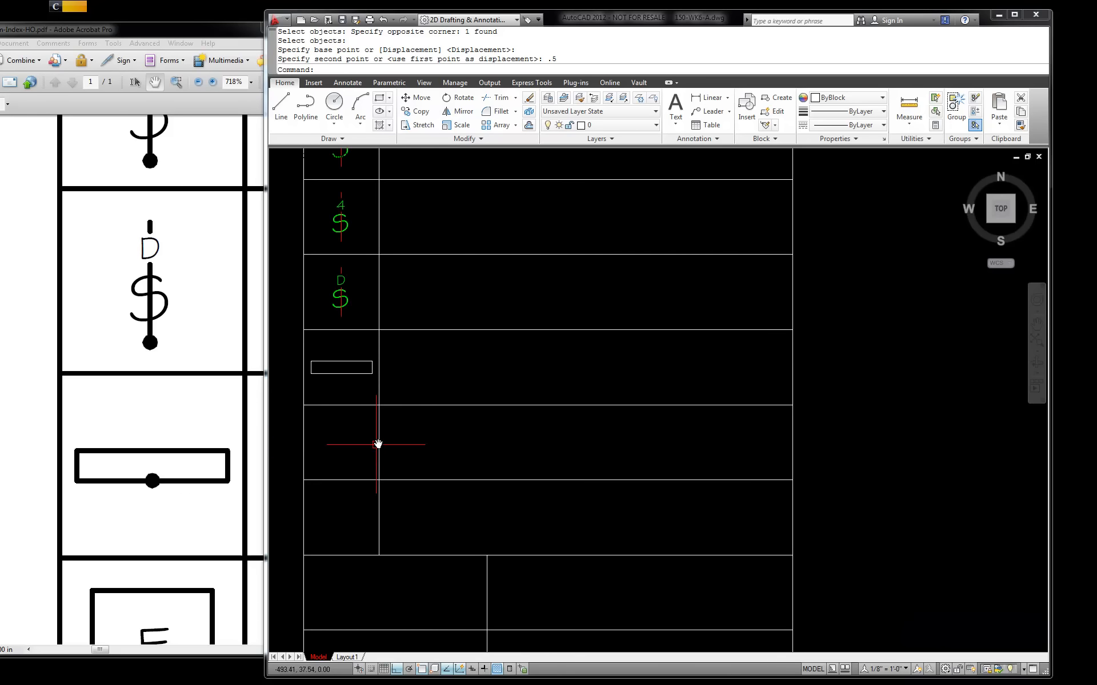
Step: Move the square by its centre to the centre of the symbol cell below the rectangle, locating both with midpoints between two points
{"action": "left_click_drag", "start_coordinate": [205, 485], "coordinate": [204, 312]}
{"action": "scroll", "coordinate": [341, 442], "scroll_direction": "up", "scroll_amount": 3}
{"action": "type", "text": "m"}
{"action": "key", "text": "Return"}
{"action": "right_click", "coordinate": [504, 446], "text": "shift"}
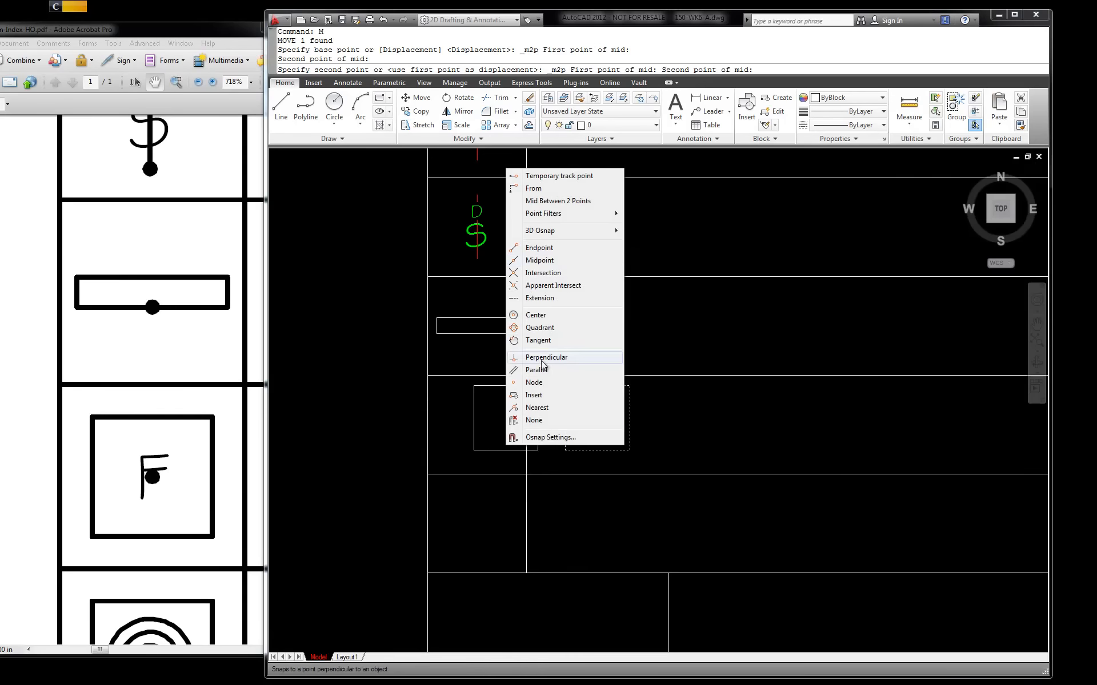
{"action": "left_click", "coordinate": [547, 274]}
{"action": "left_click", "coordinate": [526, 474]}
{"action": "key", "text": "Escape"}
{"action": "scroll", "coordinate": [526, 465], "scroll_direction": "down", "scroll_amount": 3}
{"action": "scroll", "coordinate": [514, 448], "scroll_direction": "up", "scroll_amount": 4}
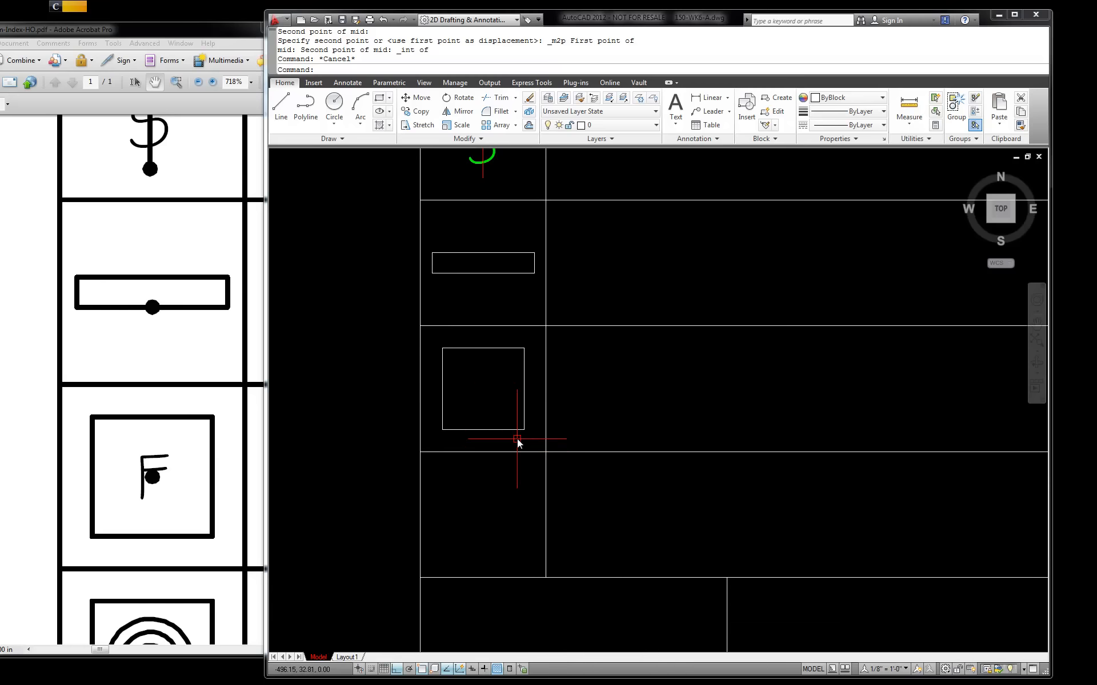
{"action": "left_click", "coordinate": [512, 429]}
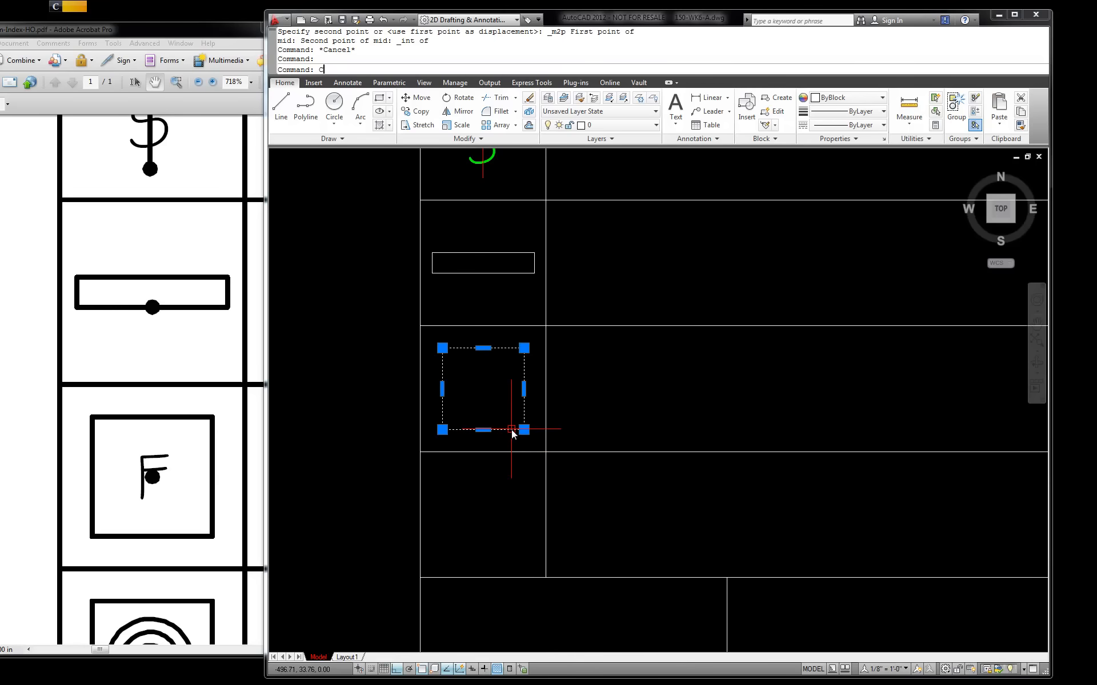
{"action": "type", "text": "c"}
{"action": "key", "text": "Return"}
{"action": "left_click", "coordinate": [442, 429]}
{"action": "key", "text": "Escape"}
{"action": "left_click", "coordinate": [460, 429]}
{"action": "type", "text": "v"}
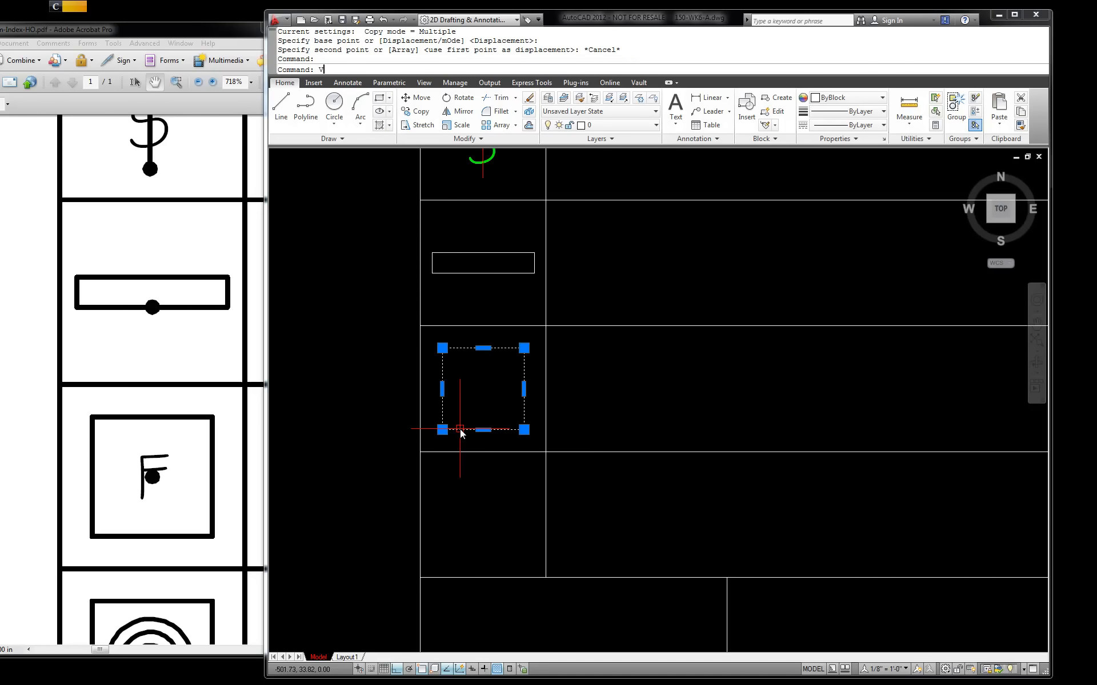
{"action": "key", "text": "Escape"}
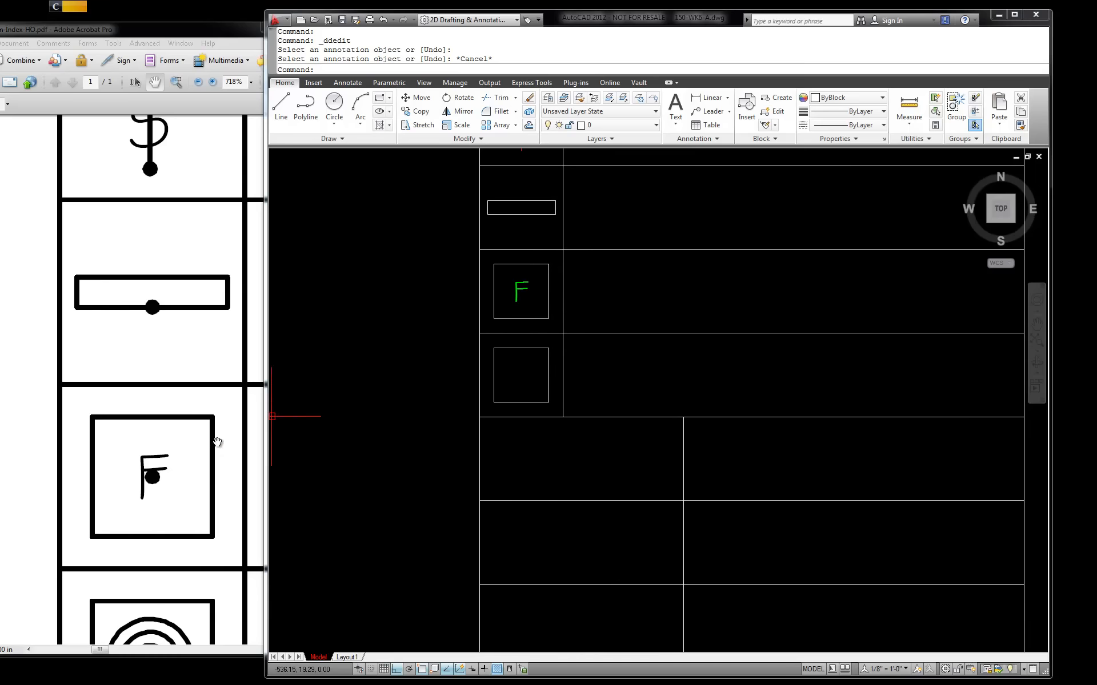
Step: Bring the handout's spiral symbol into view, and reposition and shrink the helix help PDF window around its command instructions
{"action": "left_click_drag", "start_coordinate": [176, 454], "coordinate": [220, 348]}
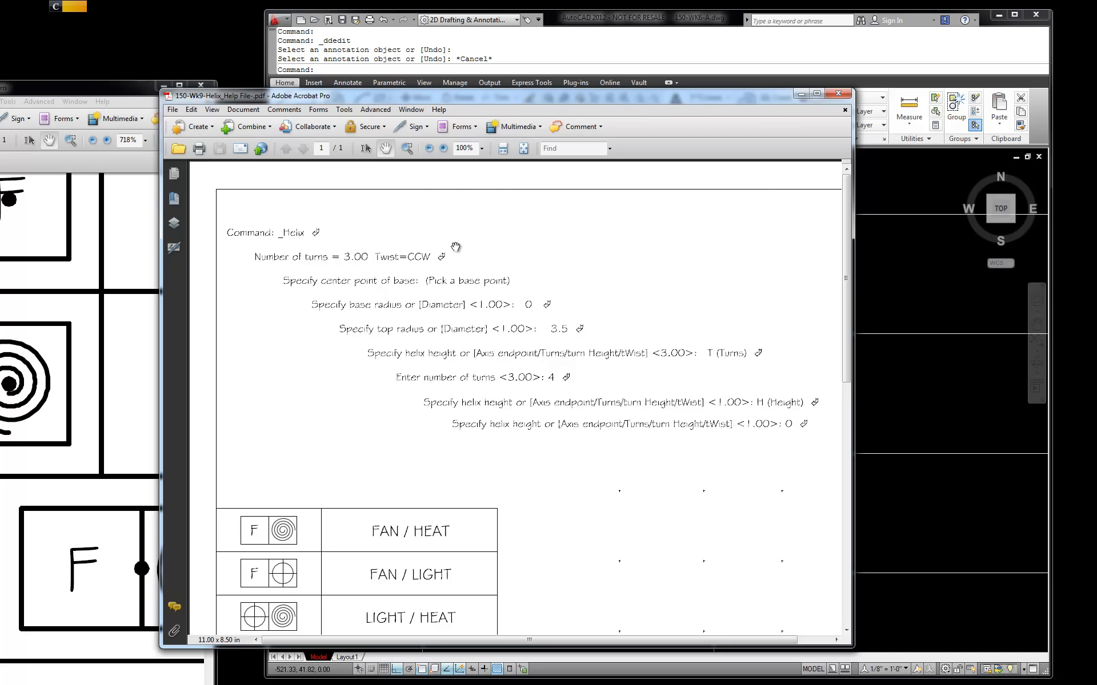
{"action": "left_click_drag", "start_coordinate": [676, 96], "coordinate": [625, 111]}
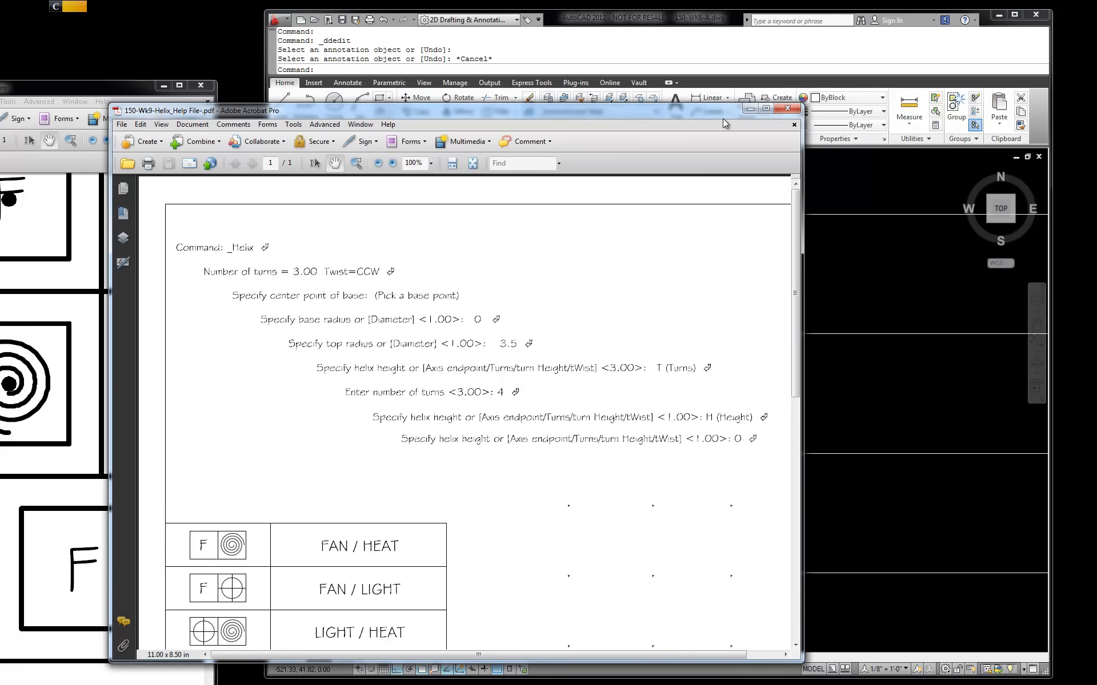
{"action": "left_click_drag", "start_coordinate": [702, 112], "coordinate": [568, 67]}
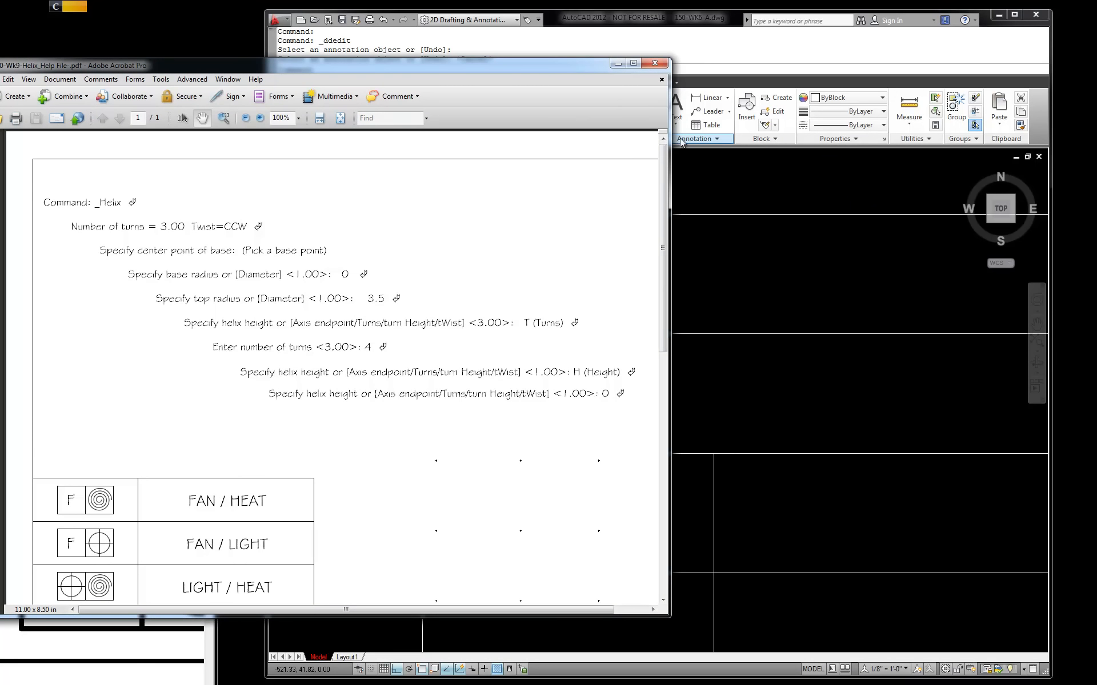
{"action": "left_click_drag", "start_coordinate": [669, 168], "coordinate": [607, 155]}
{"action": "left_click_drag", "start_coordinate": [604, 618], "coordinate": [681, 424]}
{"action": "mouse_move", "coordinate": [493, 68]}
{"action": "left_mouse_down"}
{"action": "mouse_move", "coordinate": [490, 5]}
{"action": "mouse_move", "coordinate": [486, 53]}
{"action": "mouse_move", "coordinate": [605, 45]}
{"action": "mouse_move", "coordinate": [570, 29]}
{"action": "left_mouse_up"}
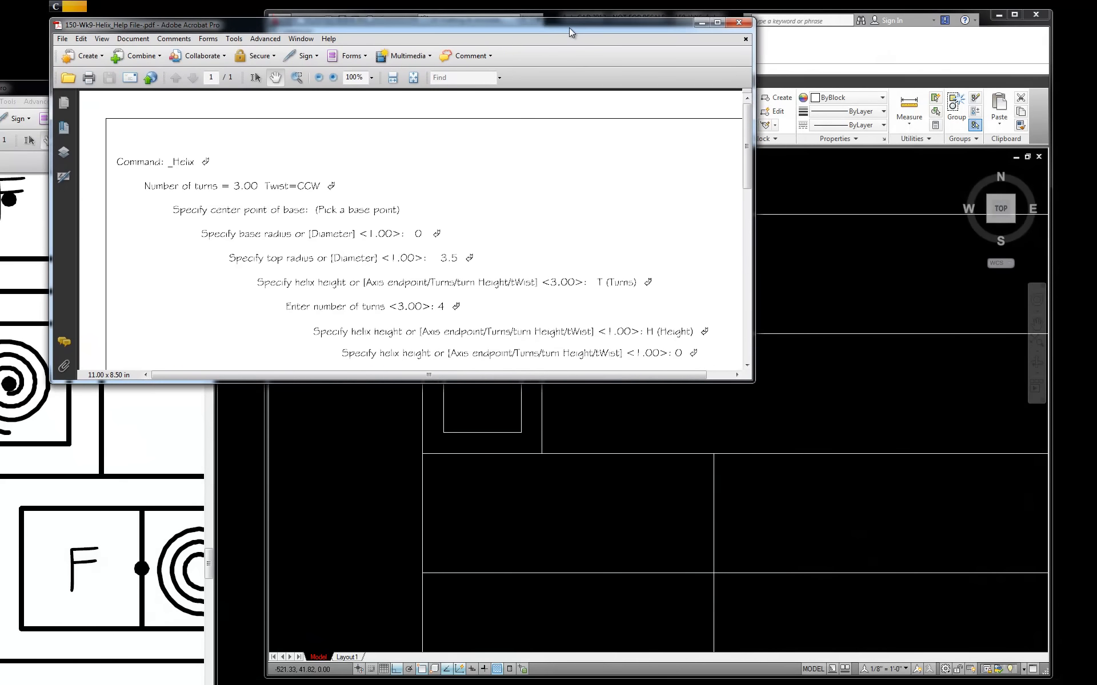
Step: Arrange the AutoCAD and helix help windows so the empty square below the F symbol and the helix instructions show together
{"action": "left_click", "coordinate": [826, 337]}
{"action": "scroll", "coordinate": [800, 371], "scroll_direction": "down", "scroll_amount": 3}
{"action": "scroll", "coordinate": [713, 269], "scroll_direction": "up", "scroll_amount": 2}
{"action": "scroll", "coordinate": [713, 269], "scroll_direction": "up", "scroll_amount": 2}
{"action": "left_click", "coordinate": [217, 335]}
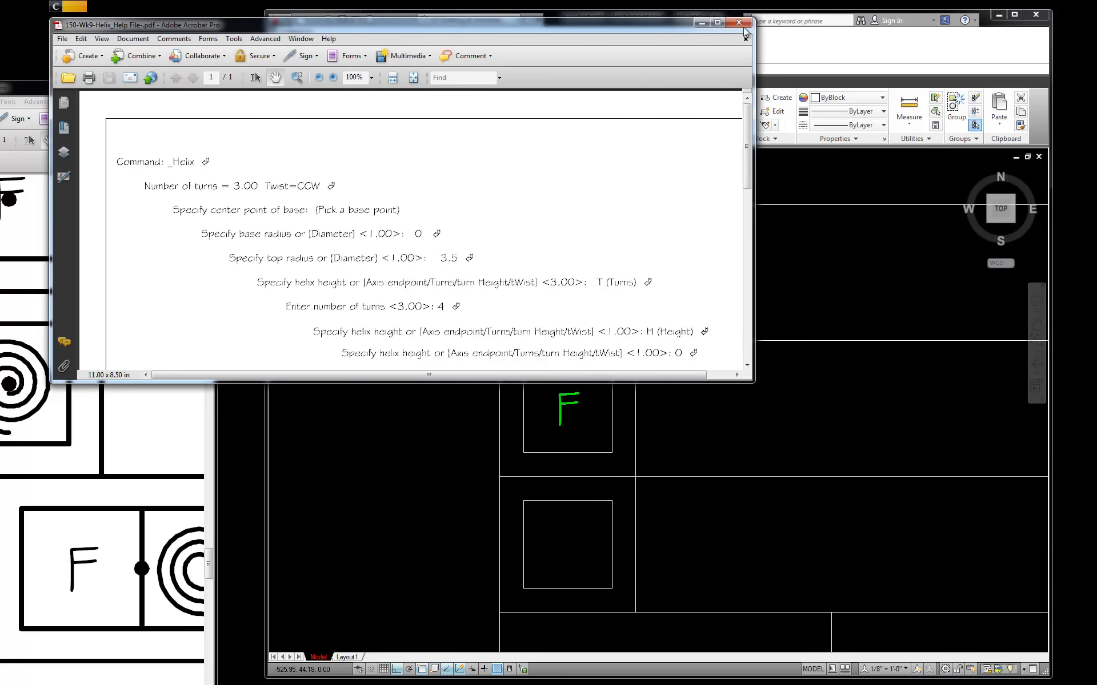
{"action": "left_click", "coordinate": [810, 16]}
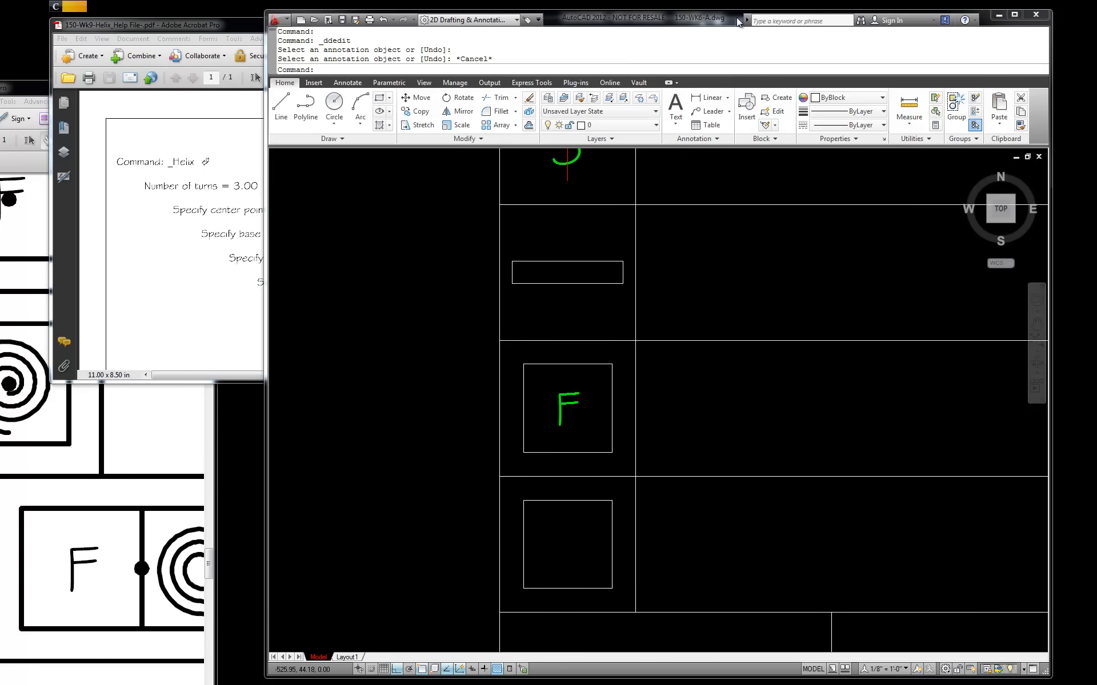
{"action": "left_click_drag", "start_coordinate": [740, 16], "coordinate": [737, 376]}
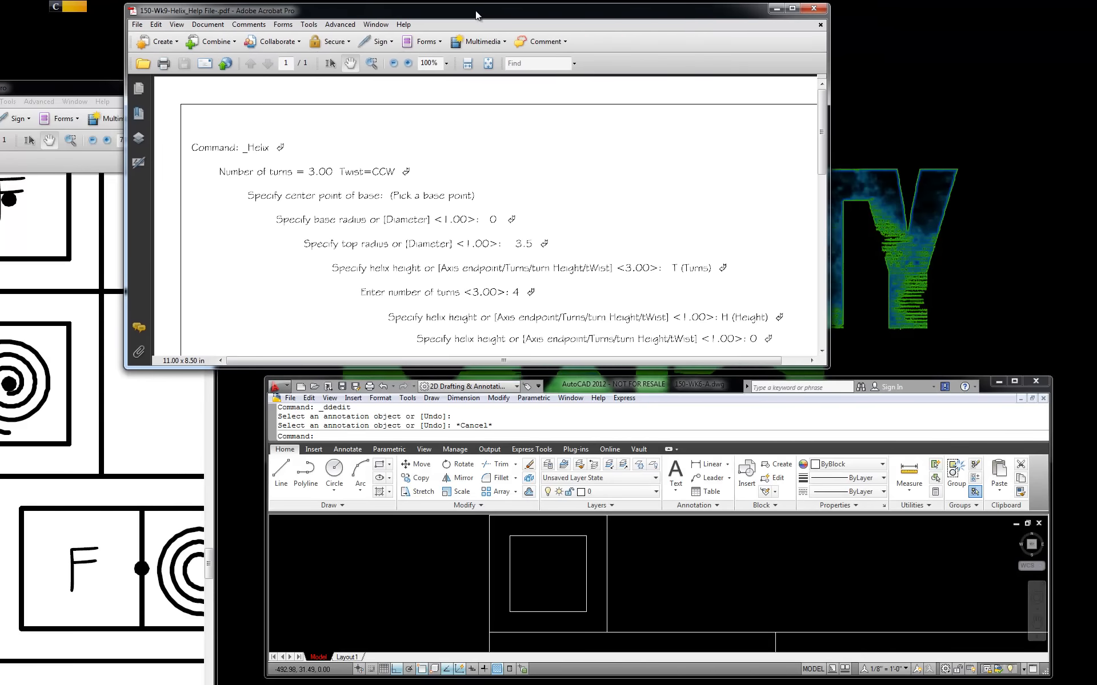
{"action": "left_click_drag", "start_coordinate": [476, 11], "coordinate": [435, 15]}
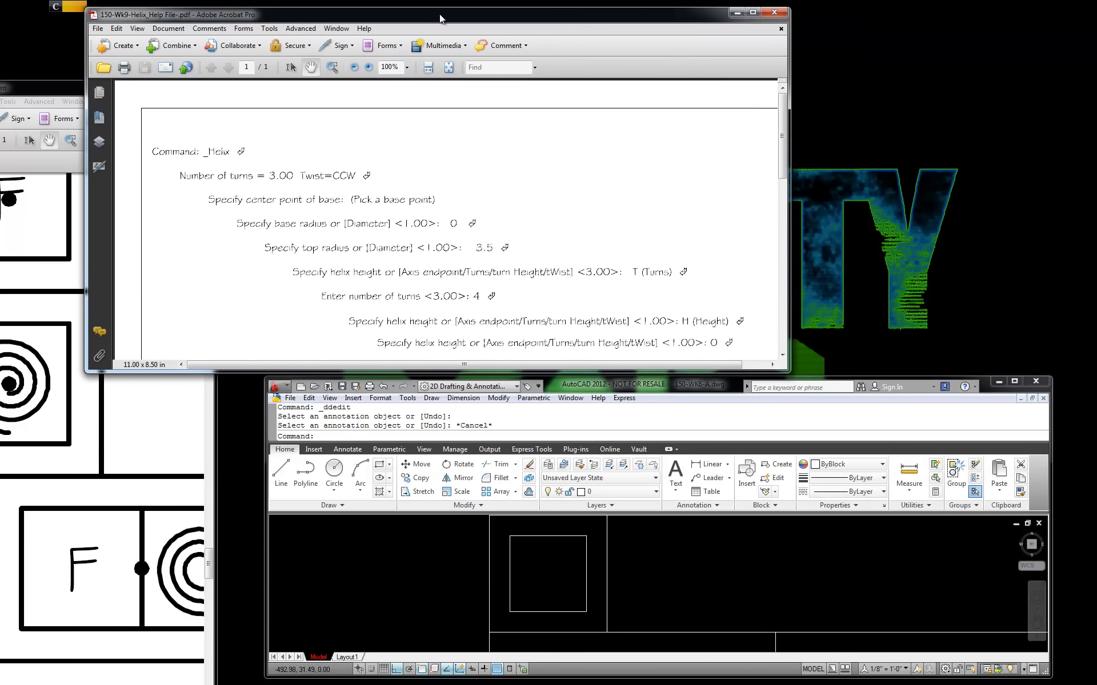
{"action": "scroll", "coordinate": [439, 141], "scroll_direction": "down", "scroll_amount": 1}
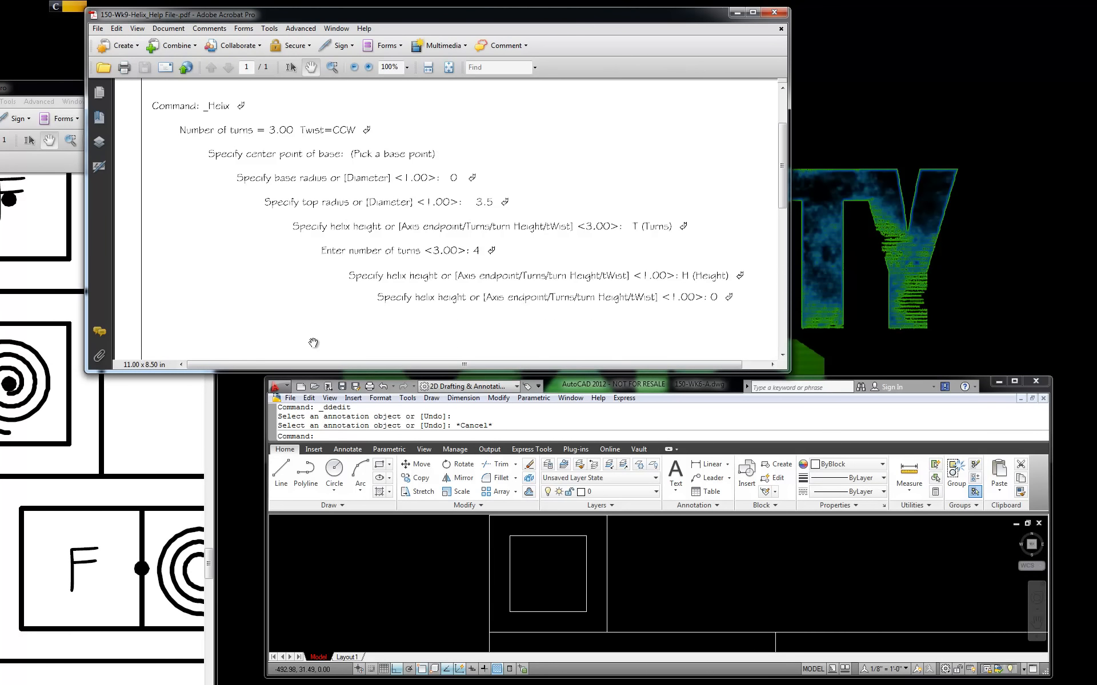
{"action": "left_click_drag", "start_coordinate": [199, 372], "coordinate": [209, 333]}
{"action": "left_click_drag", "start_coordinate": [617, 384], "coordinate": [566, 341]}
Step: Start a helix centred between opposite corners of the empty square, accepting the default base radius of 1.00
{"action": "key", "text": "Escape"}
{"action": "type", "text": "helix"}
{"action": "key", "text": "Return"}
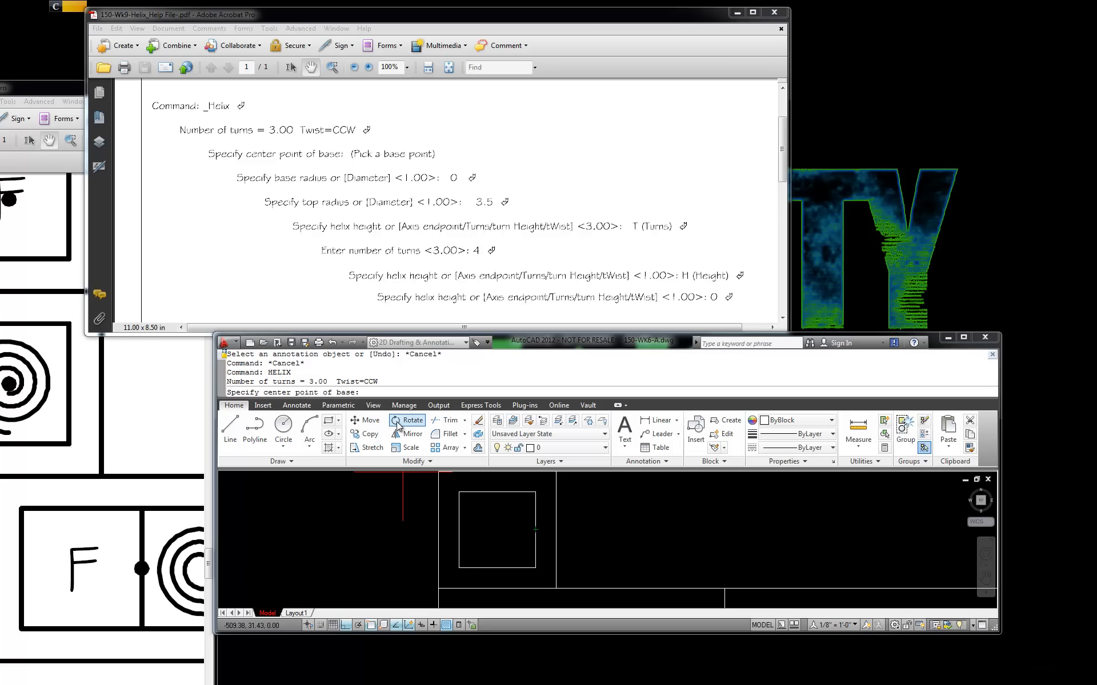
{"action": "right_click", "coordinate": [439, 209], "text": "shift"}
{"action": "left_click", "coordinate": [492, 242]}
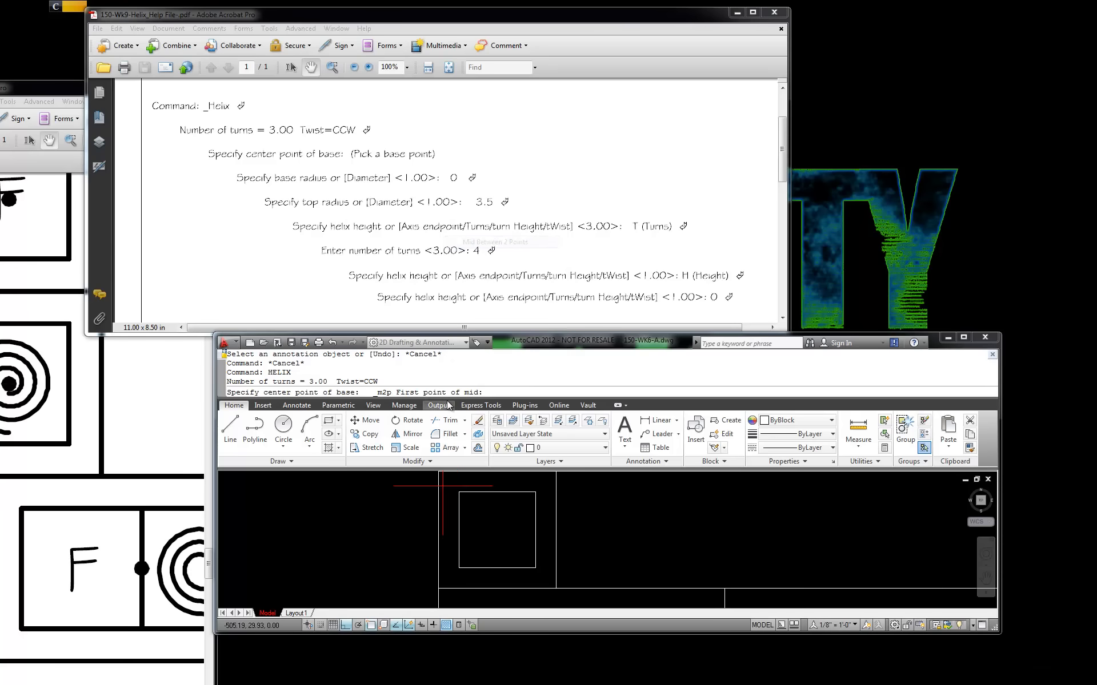
{"action": "left_click", "coordinate": [459, 494]}
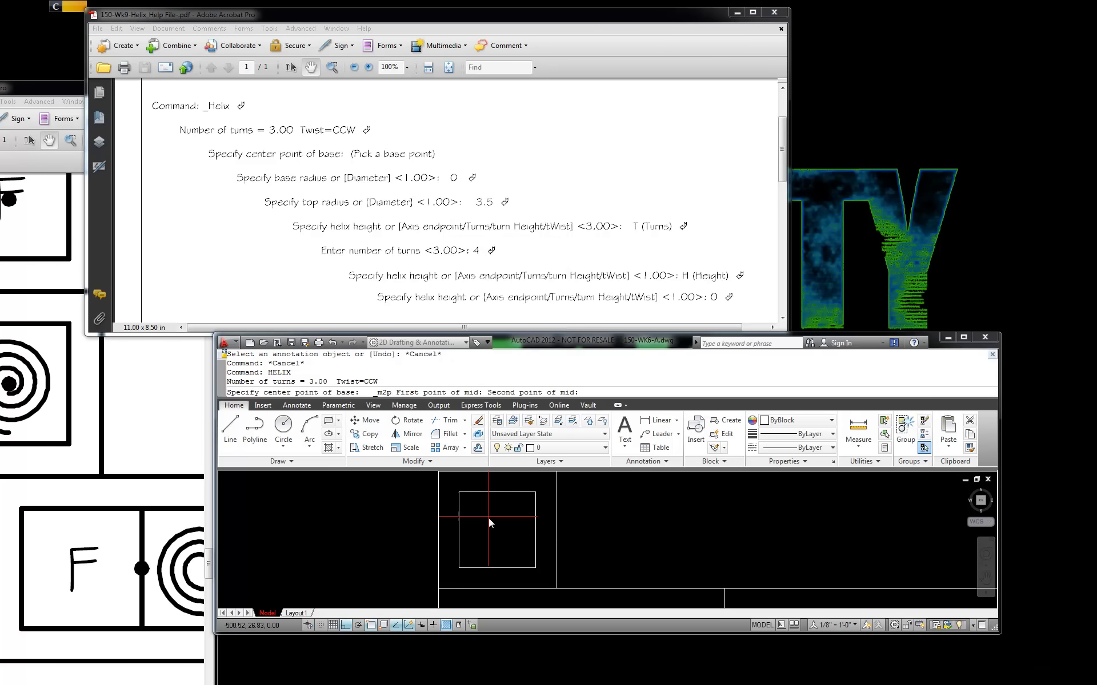
{"action": "left_click", "coordinate": [536, 569]}
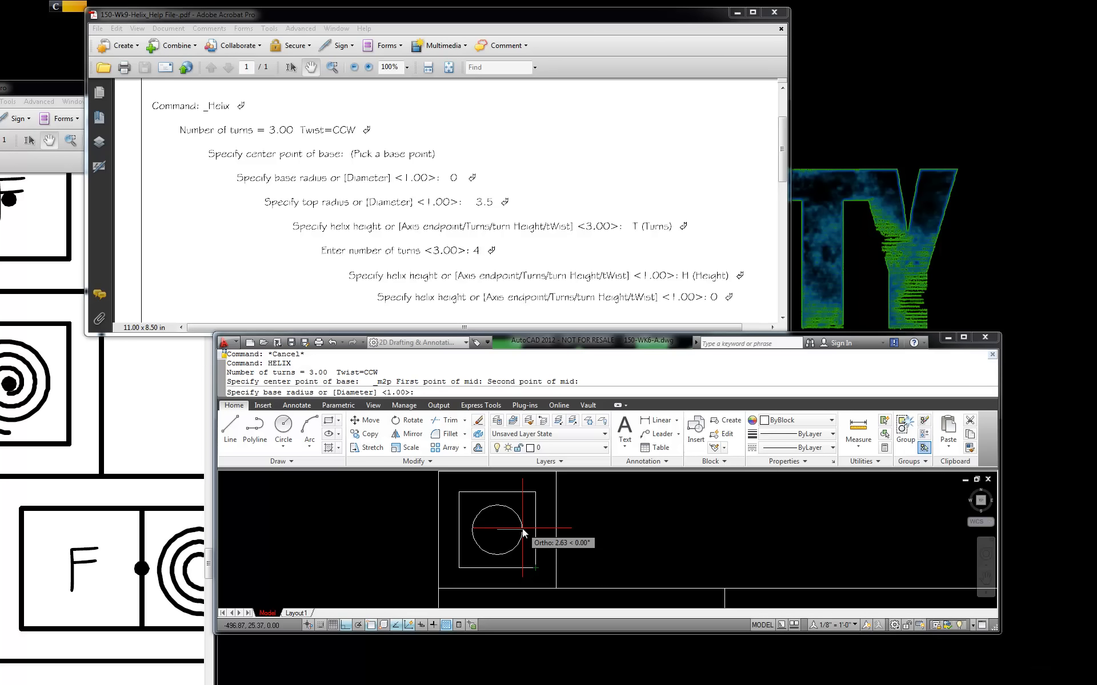
{"action": "key", "text": "Return"}
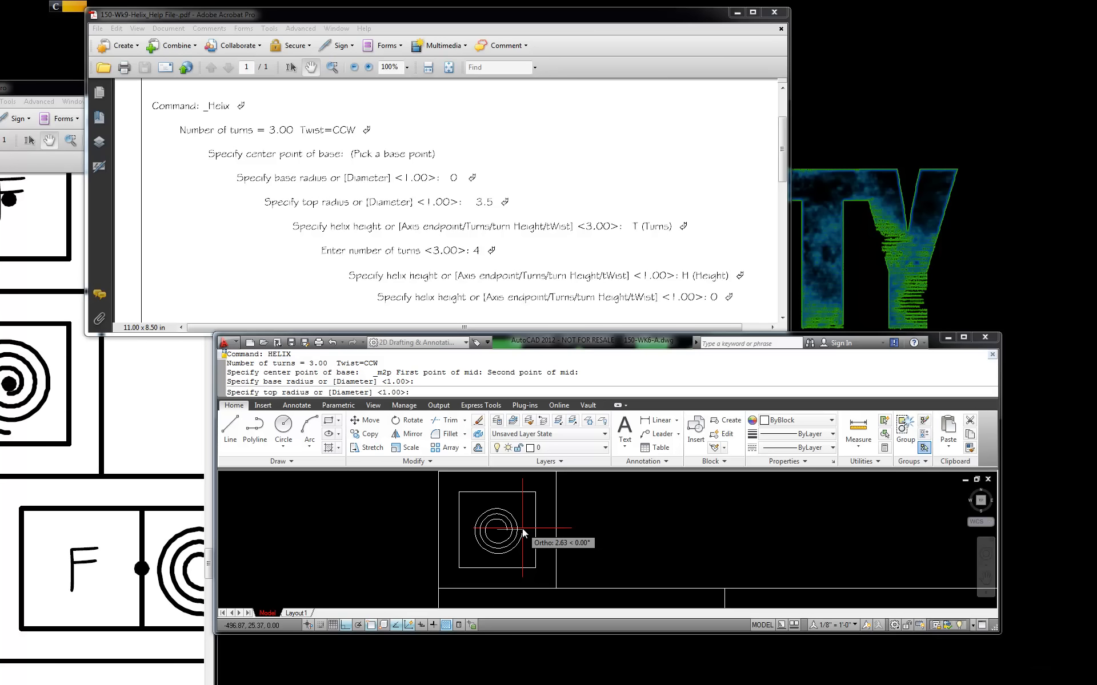
Step: Finish the helix with a top radius of 3.5, 4 turns and a turn height of 0
{"action": "type", "text": "3.5"}
{"action": "key", "text": "Return"}
{"action": "type", "text": "T"}
{"action": "key", "text": "Return"}
{"action": "type", "text": "4"}
{"action": "key", "text": "Return"}
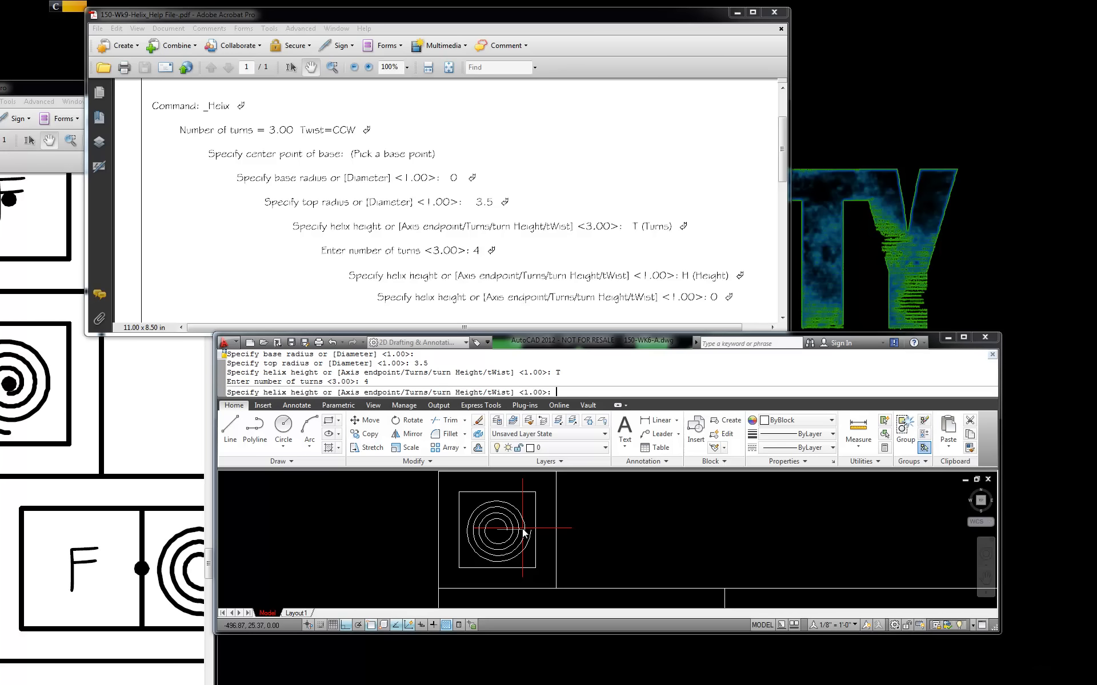
{"action": "type", "text": "H"}
{"action": "key", "text": "Return"}
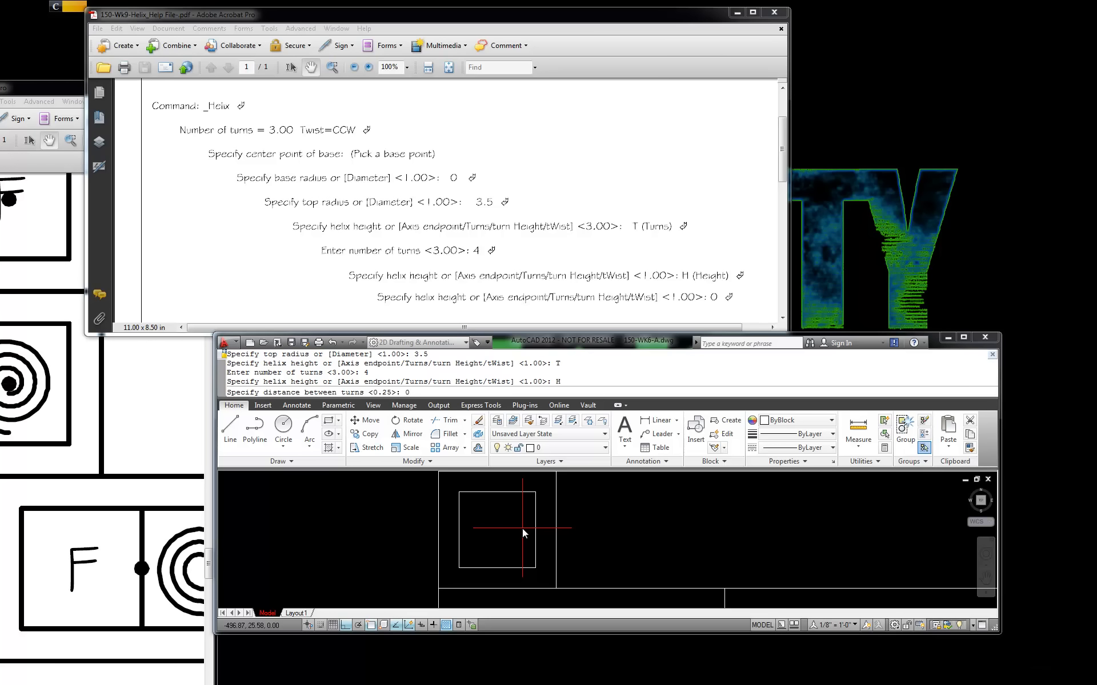
{"action": "key", "text": "Return"}
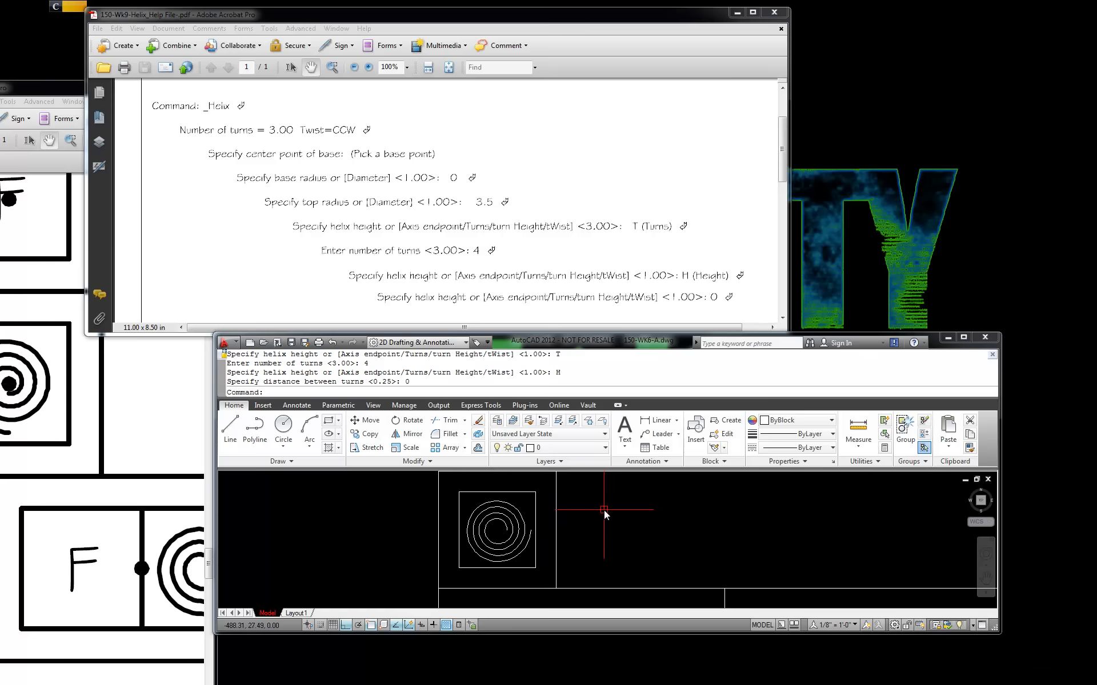
Step: Examine the symbol table from the left and in an isometric view to check whether the spiral lies flat
{"action": "left_click_drag", "start_coordinate": [651, 334], "coordinate": [626, 50]}
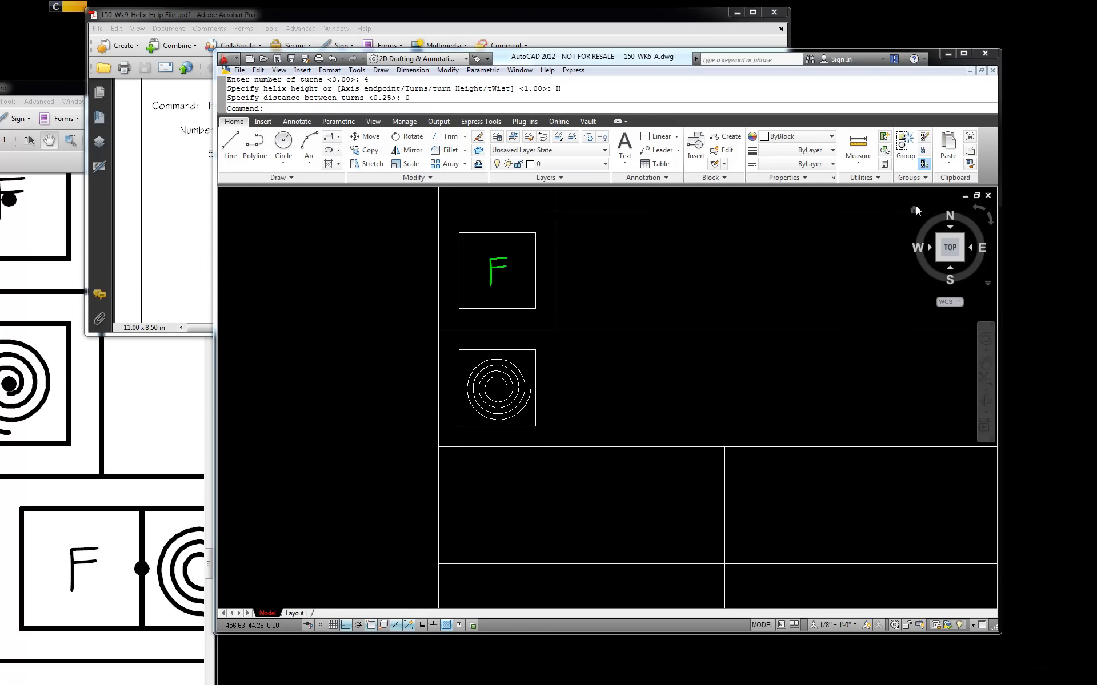
{"action": "left_click", "coordinate": [913, 211]}
{"action": "left_click", "coordinate": [939, 253]}
{"action": "left_click", "coordinate": [483, 366]}
{"action": "left_click", "coordinate": [695, 457]}
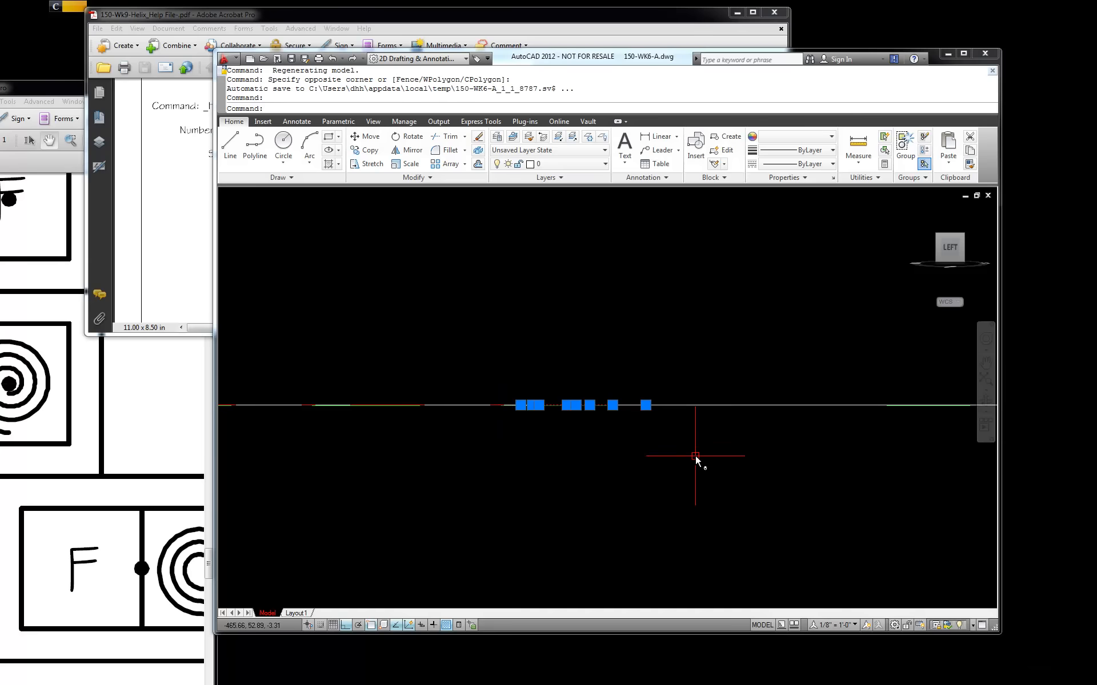
{"action": "key", "text": "Escape"}
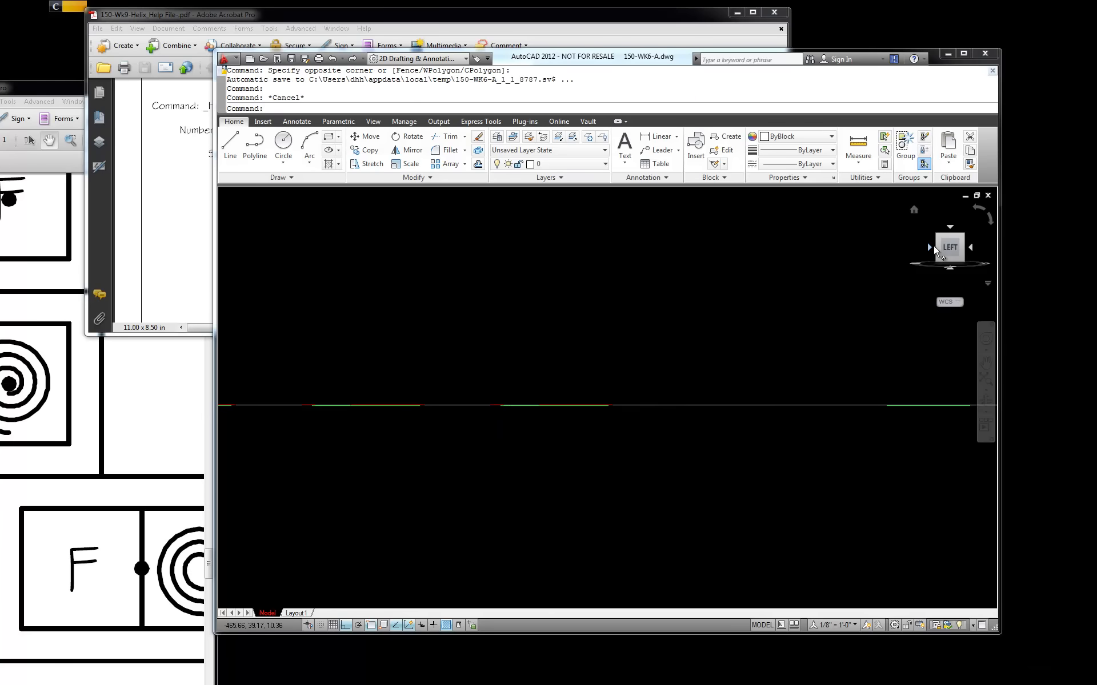
{"action": "left_click", "coordinate": [963, 236]}
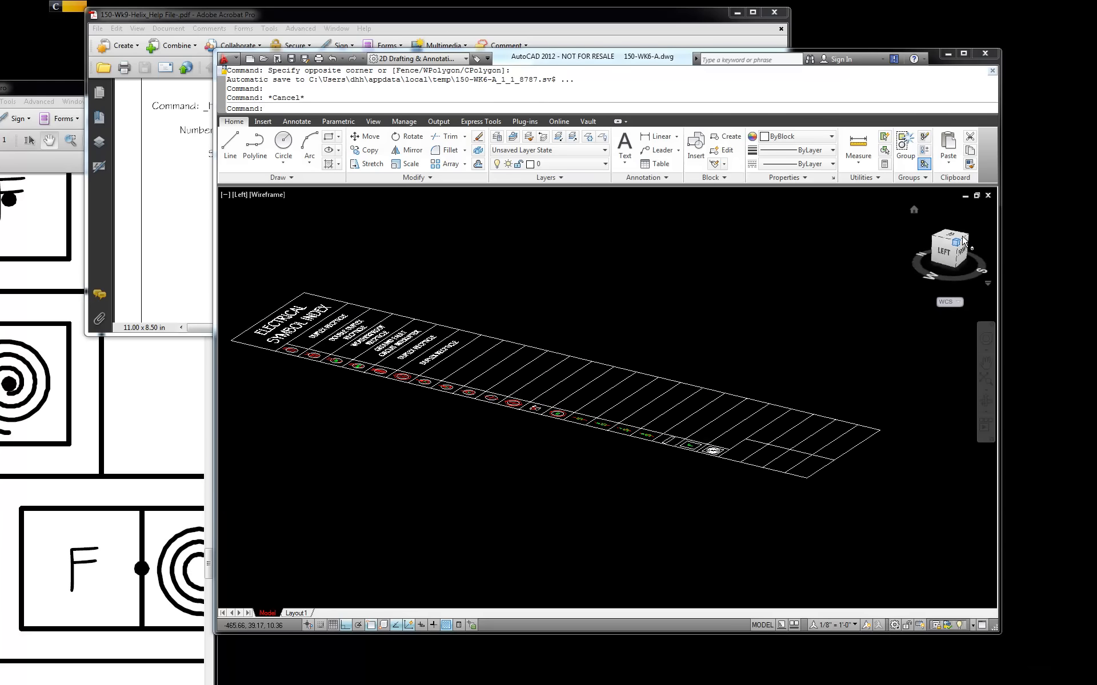
Step: Return to the top view of the whole symbol table and enlarge the drawing window
{"action": "scroll", "coordinate": [641, 363], "scroll_direction": "down", "scroll_amount": 5}
{"action": "left_click_drag", "start_coordinate": [594, 56], "coordinate": [468, 17]}
{"action": "left_click_drag", "start_coordinate": [874, 593], "coordinate": [1017, 647]}
{"action": "left_click_drag", "start_coordinate": [51, 88], "coordinate": [0, 58]}
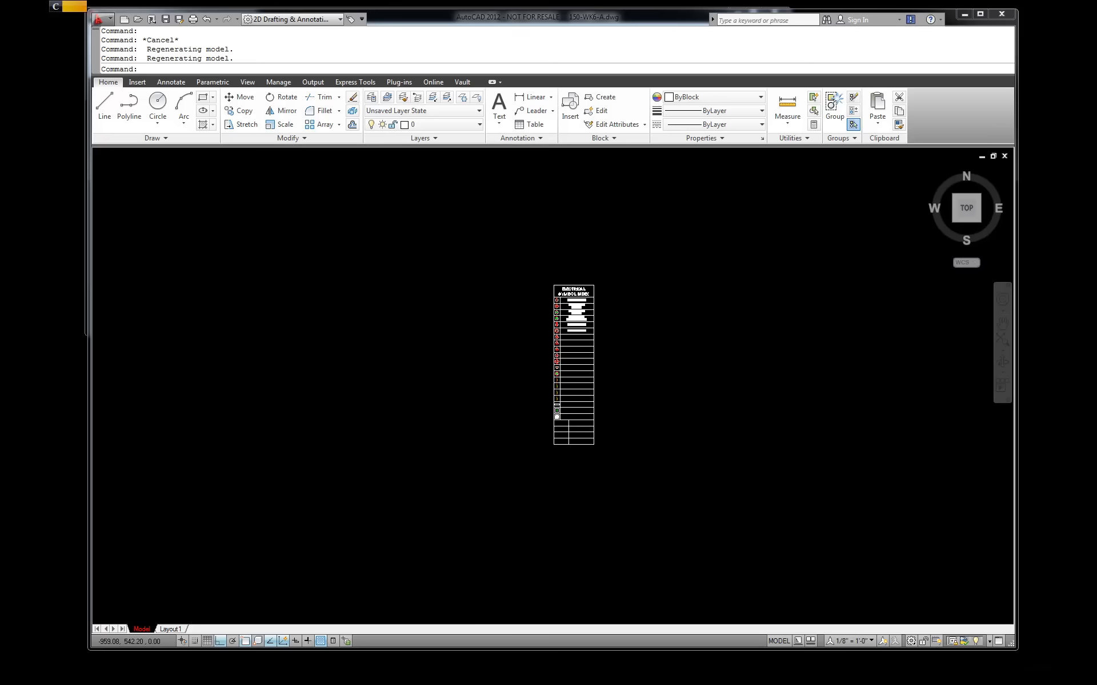
Step: Bring the PDF handout into view beside the drawing and open the properties of the heater spiral
{"action": "left_click_drag", "start_coordinate": [0, 296], "coordinate": [27, 295]}
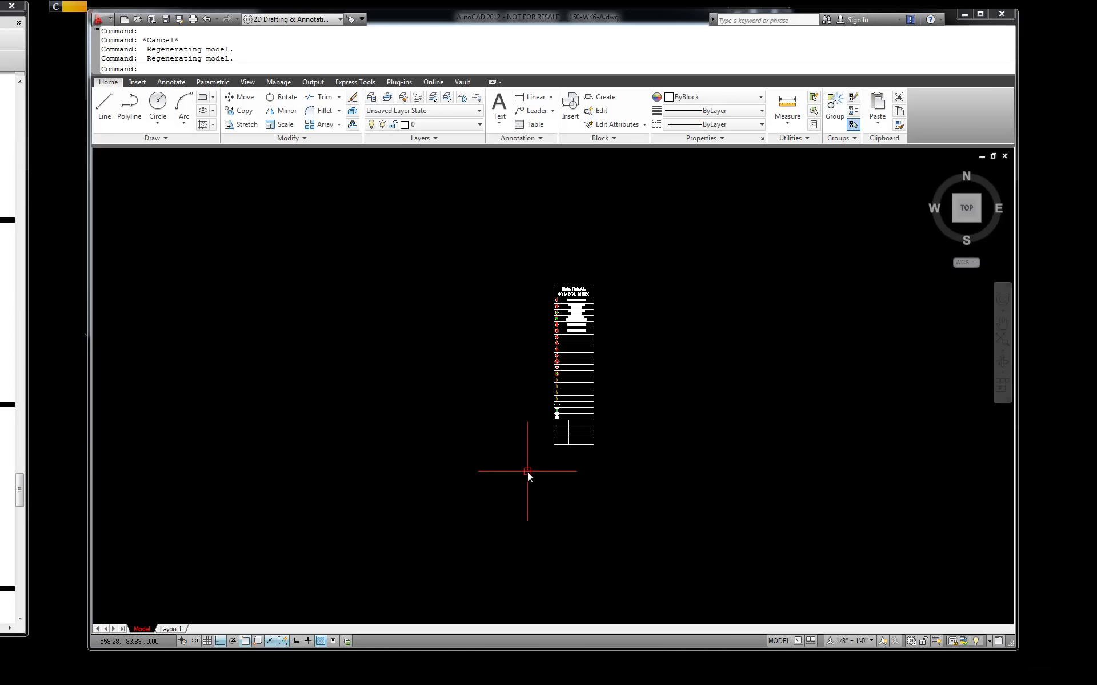
{"action": "scroll", "coordinate": [537, 429], "scroll_direction": "up", "scroll_amount": 10}
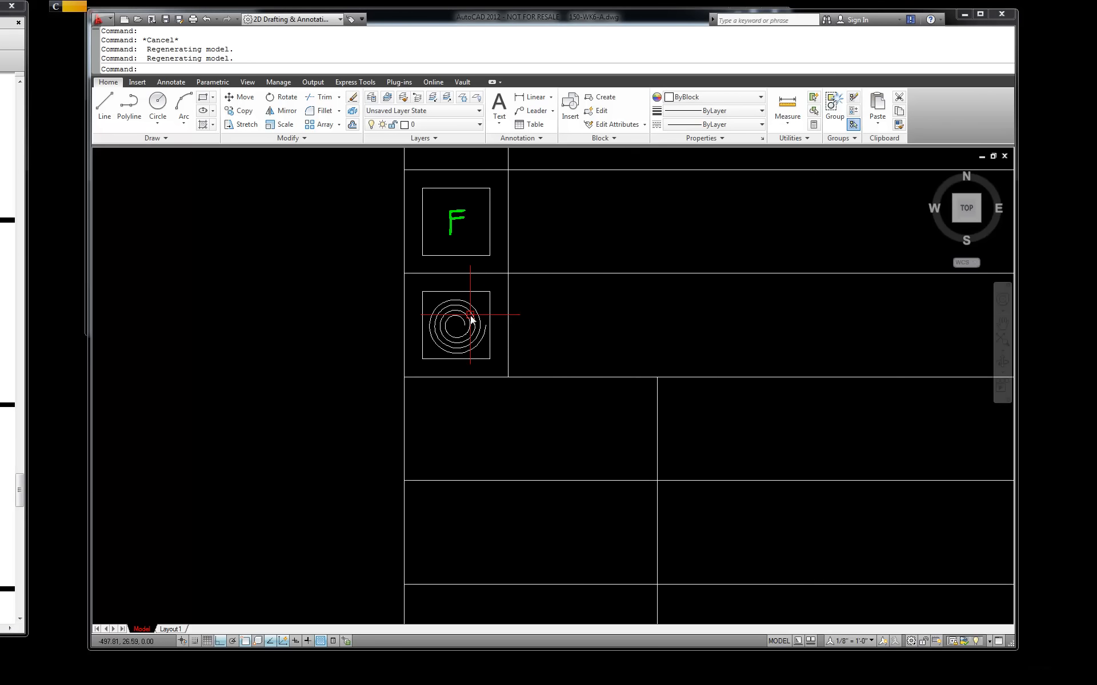
{"action": "double_click", "coordinate": [480, 303]}
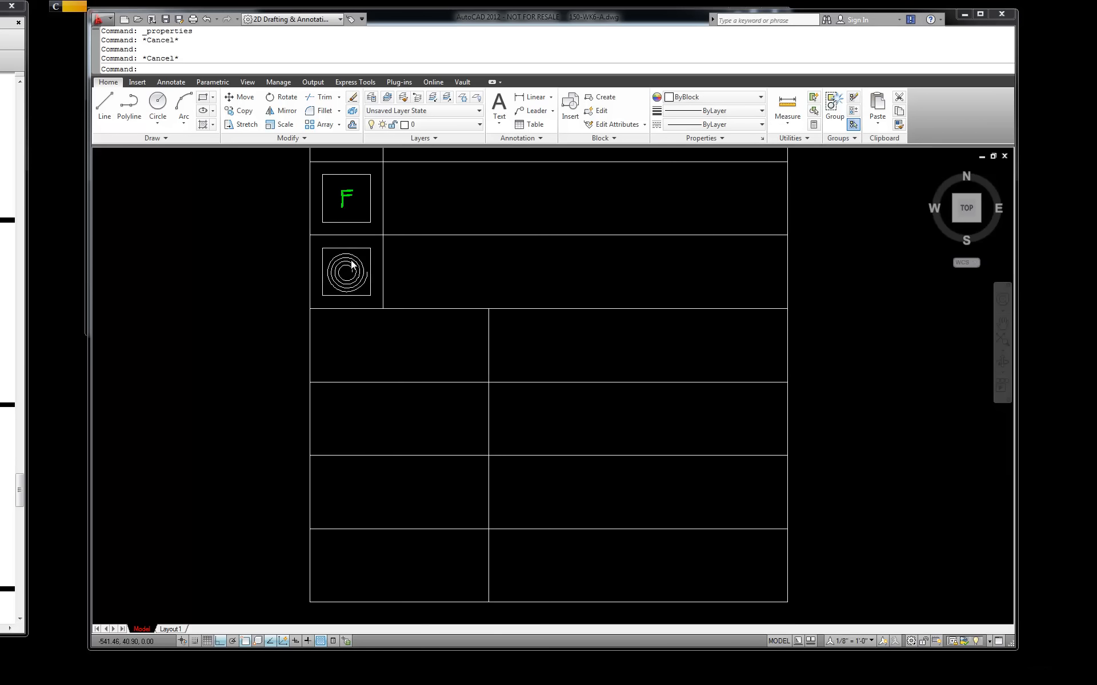
Step: Change the heater spiral's colour to red with the CHPROP command
{"action": "scroll", "coordinate": [357, 259], "scroll_direction": "up", "scroll_amount": 3}
{"action": "left_click", "coordinate": [359, 261]}
{"action": "type", "text": "chprop"}
{"action": "key", "text": "Return"}
{"action": "type", "text": "c"}
{"action": "key", "text": "Return"}
{"action": "type", "text": "red"}
{"action": "key", "text": "Return"}
{"action": "key", "text": "Return"}
{"action": "key", "text": "Escape"}
{"action": "scroll", "coordinate": [516, 266], "scroll_direction": "down", "scroll_amount": 3}
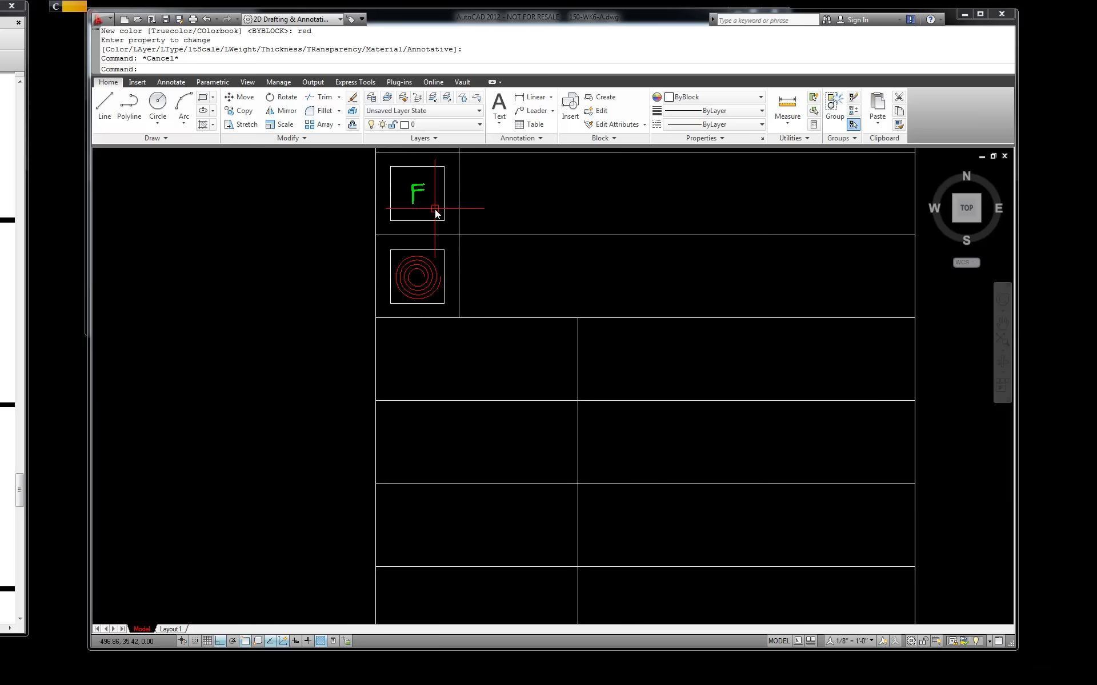
Step: Copy the F square and the spiral square side by side into the first wide row below the heater symbol
{"action": "left_click", "coordinate": [448, 227]}
{"action": "left_click", "coordinate": [401, 184]}
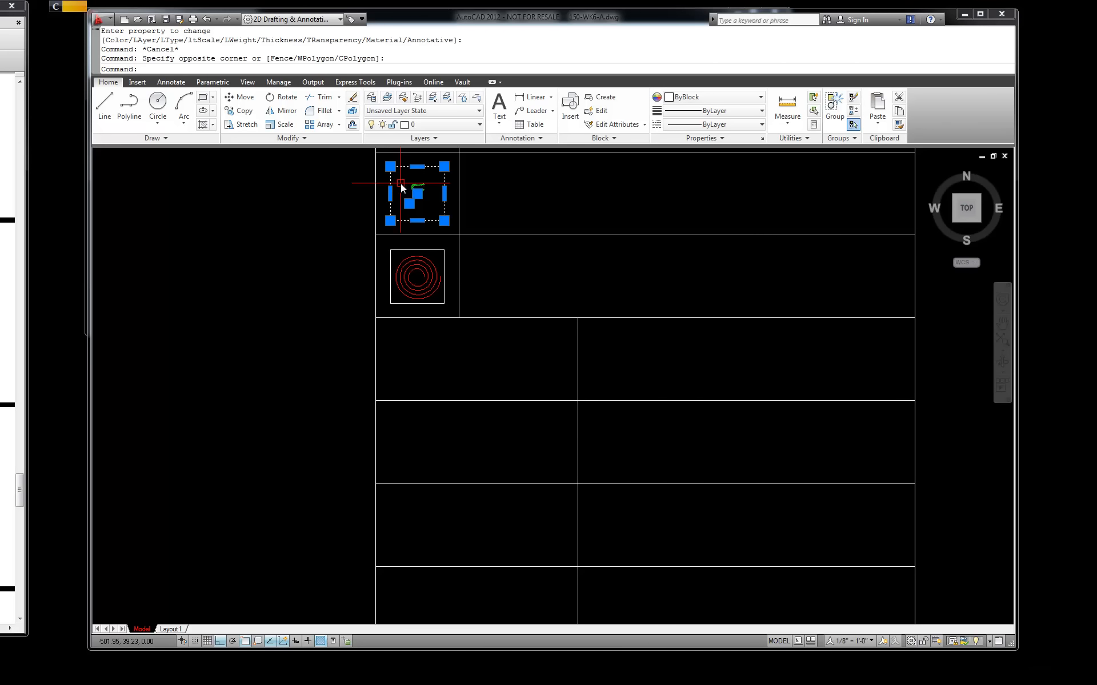
{"action": "left_click", "coordinate": [444, 275]}
{"action": "type", "text": "co"}
{"action": "left_click", "coordinate": [390, 249]}
{"action": "left_click", "coordinate": [445, 332]}
{"action": "key", "text": "Escape"}
Step: Move the combined F and spiral symbol half a square to the right, from the shared top corner to the spiral square's top midpoint
{"action": "scroll", "coordinate": [483, 352], "scroll_direction": "down", "scroll_amount": 1}
{"action": "scroll", "coordinate": [514, 357], "scroll_direction": "up", "scroll_amount": 2}
{"action": "left_click", "coordinate": [493, 404]}
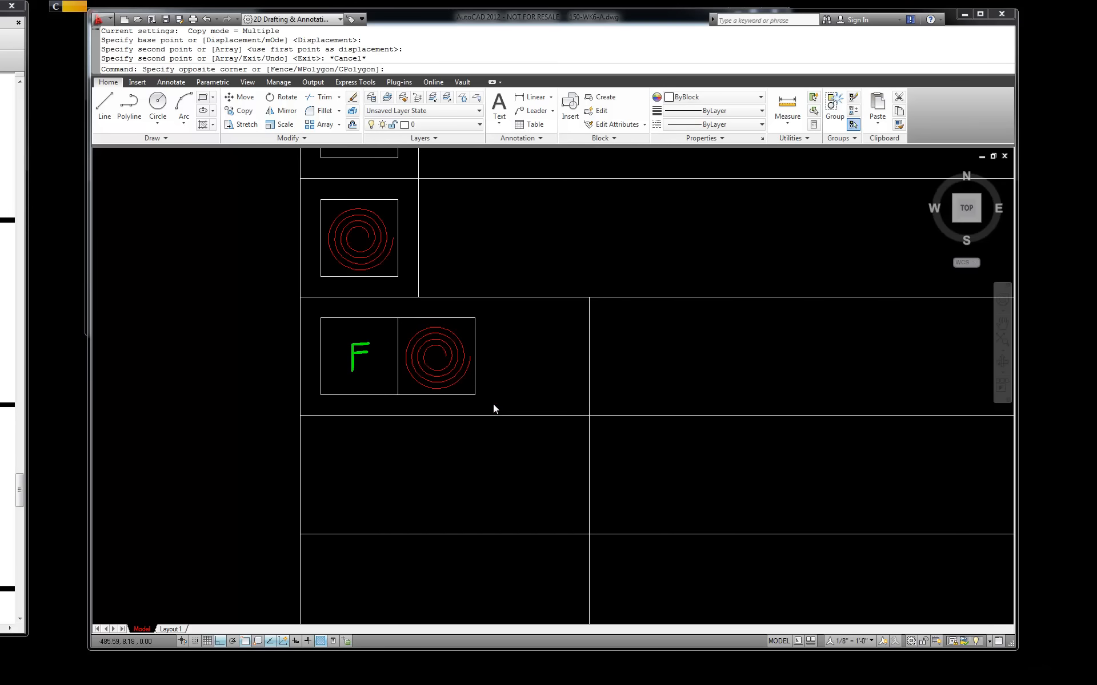
{"action": "left_click", "coordinate": [317, 313]}
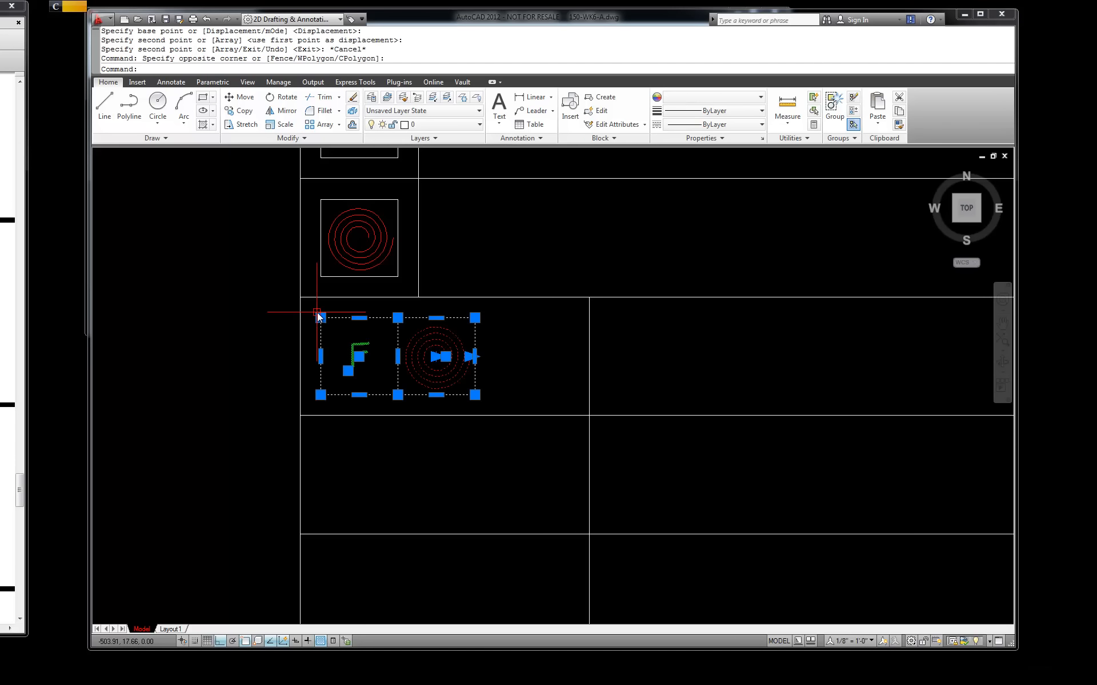
{"action": "type", "text": "m"}
{"action": "key", "text": "Return"}
{"action": "left_click", "coordinate": [397, 320]}
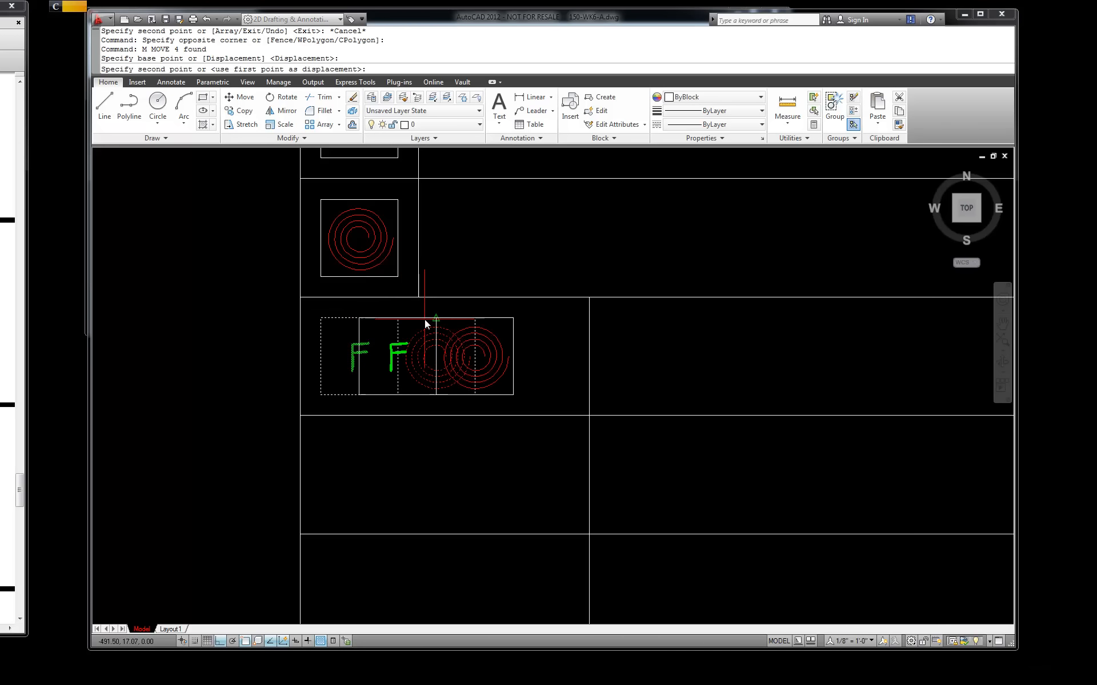
{"action": "left_click", "coordinate": [434, 320]}
{"action": "key", "text": "Escape"}
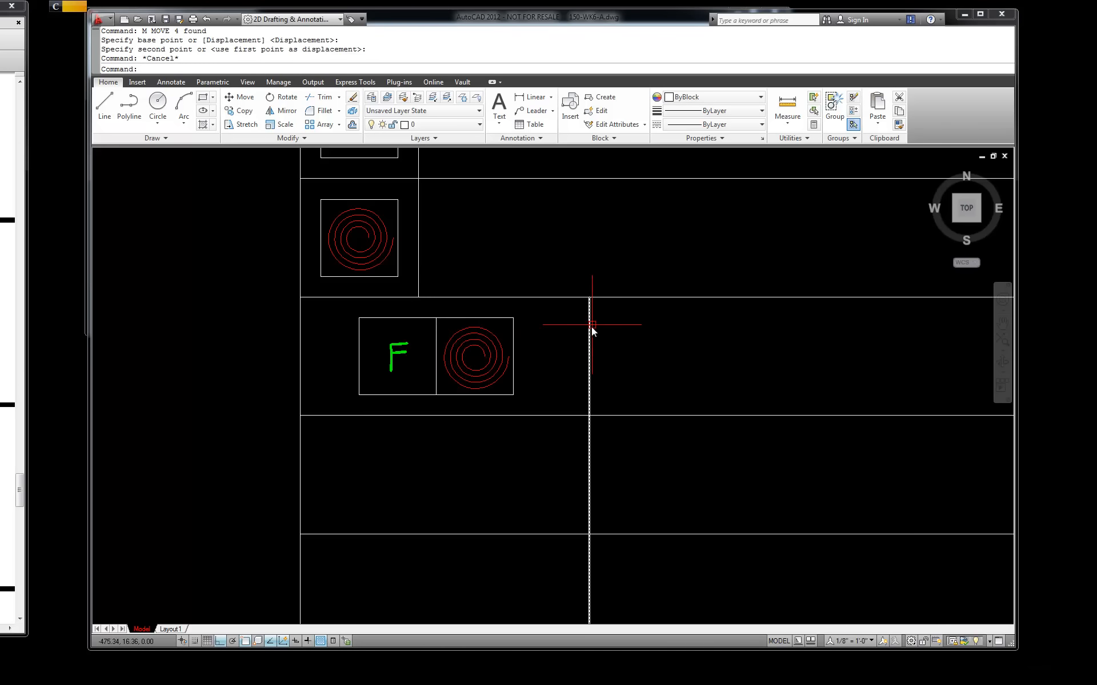
Step: Measure the horizontal gap between the combined symbol's left side and the table's left border
{"action": "scroll", "coordinate": [486, 369], "scroll_direction": "up", "scroll_amount": 1}
{"action": "left_click", "coordinate": [787, 103]}
{"action": "left_click", "coordinate": [325, 353]}
{"action": "left_click", "coordinate": [249, 353]}
{"action": "key", "text": "Escape"}
{"action": "key", "text": "Escape"}
Step: Review the running object snap modes in the drafting settings and accept them
{"action": "right_click", "coordinate": [245, 641]}
{"action": "left_click", "coordinate": [271, 621]}
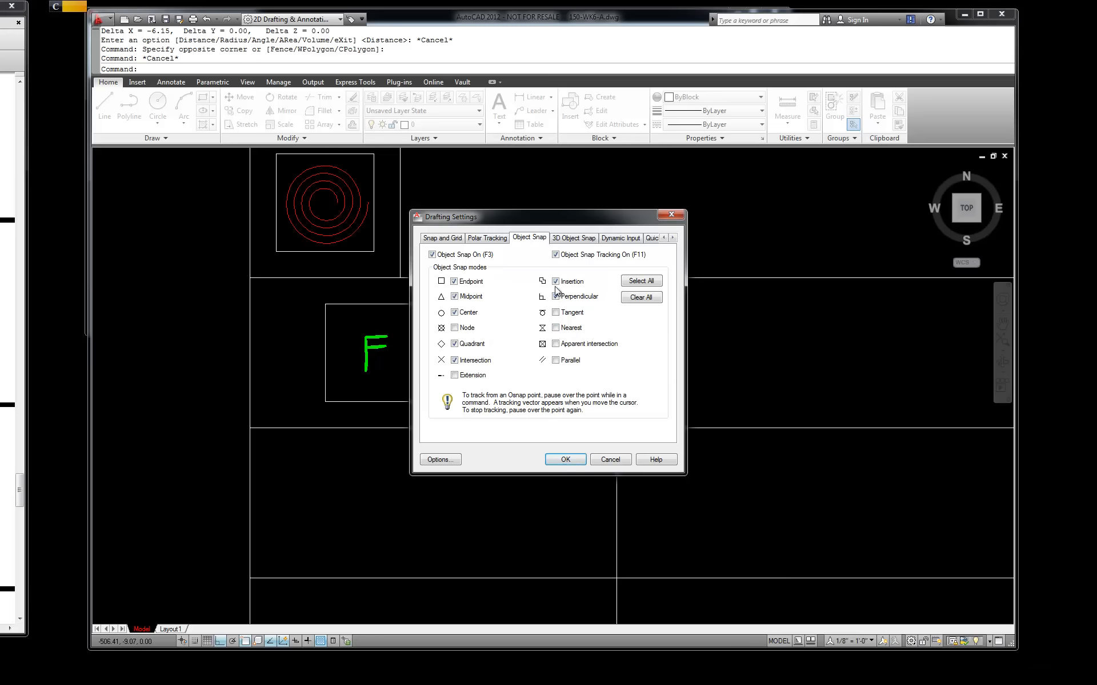
{"action": "left_click", "coordinate": [565, 459]}
{"action": "key", "text": "Escape"}
{"action": "key", "text": "Escape"}
Step: Copy the combined F and spiral symbol into the next two wide rows, using the row corners on the left border as reference points
{"action": "left_click", "coordinate": [551, 411]}
{"action": "left_click", "coordinate": [293, 290]}
{"action": "left_click", "coordinate": [244, 111]}
{"action": "left_click", "coordinate": [249, 278]}
{"action": "left_click", "coordinate": [249, 428]}
{"action": "left_click", "coordinate": [250, 578]}
{"action": "scroll", "coordinate": [446, 389], "scroll_direction": "down", "scroll_amount": 3}
{"action": "key", "text": "Escape"}
{"action": "key", "text": "Escape"}
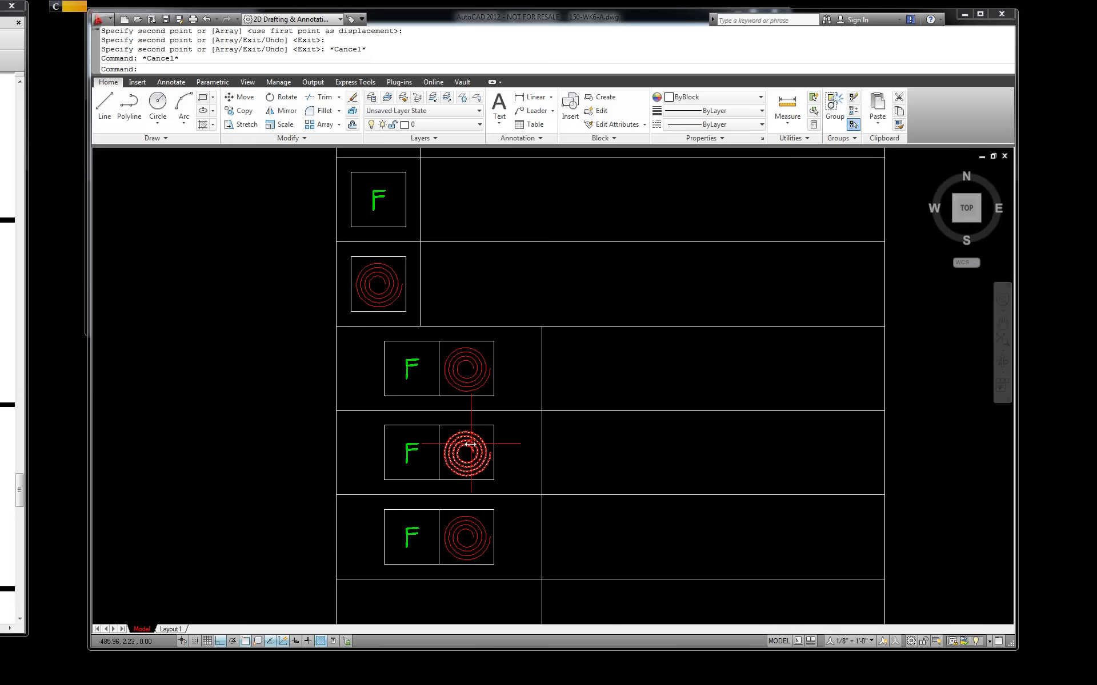
Step: Switch to the PDF handout and look up the symbols for the remaining wide rows
{"action": "left_click", "coordinate": [7, 432]}
{"action": "scroll", "coordinate": [7, 432], "scroll_direction": "down", "scroll_amount": 2}
{"action": "scroll", "coordinate": [7, 354], "scroll_direction": "right", "scroll_amount": 5}
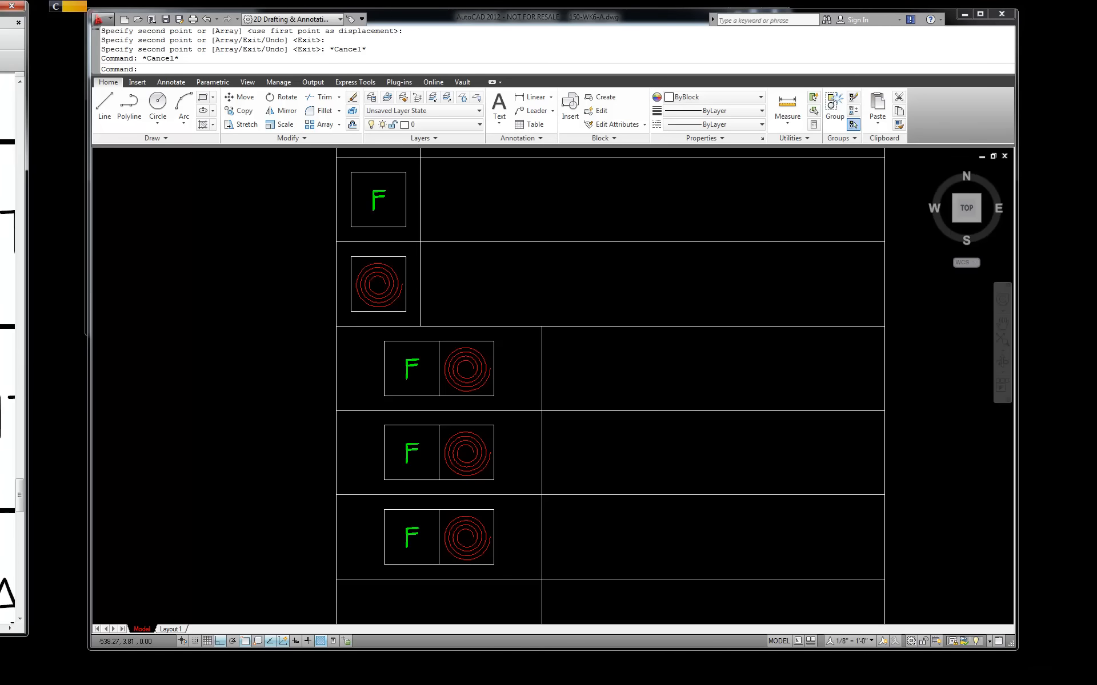